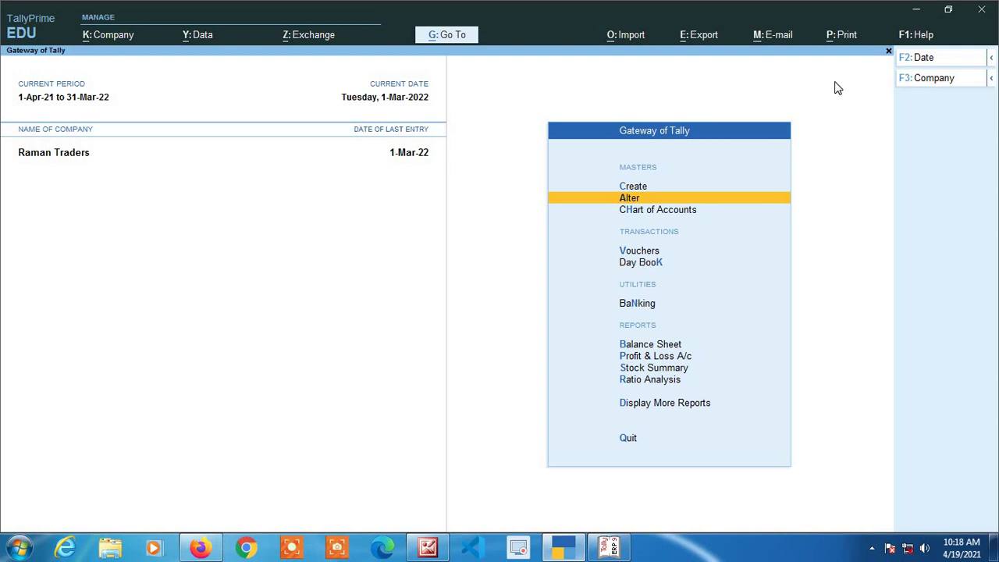
- Open the creation form for a new stock item among the inventory masters
key(Up)
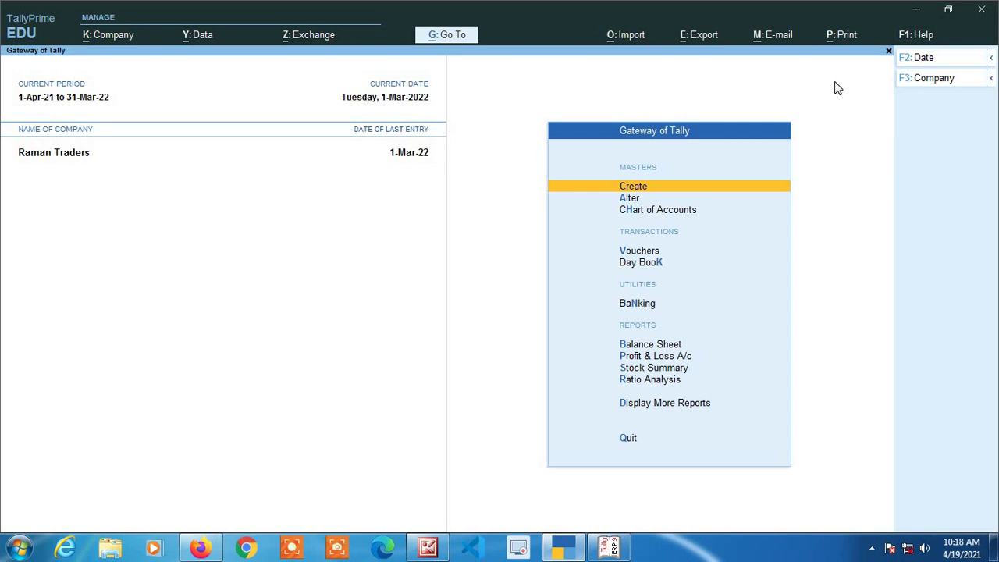
key(Return)
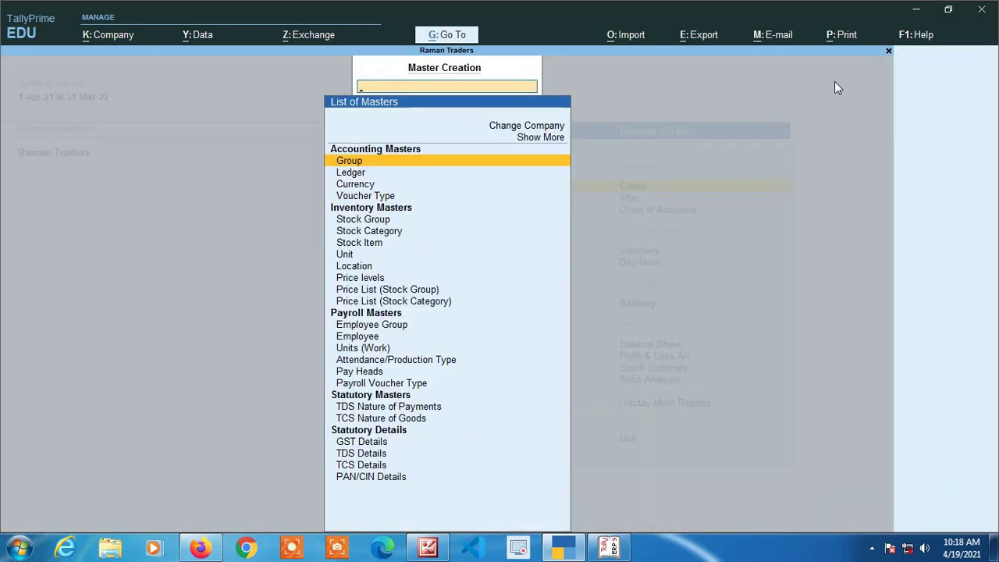
key(Down)
key(Down)
key(Down)
key(Down)
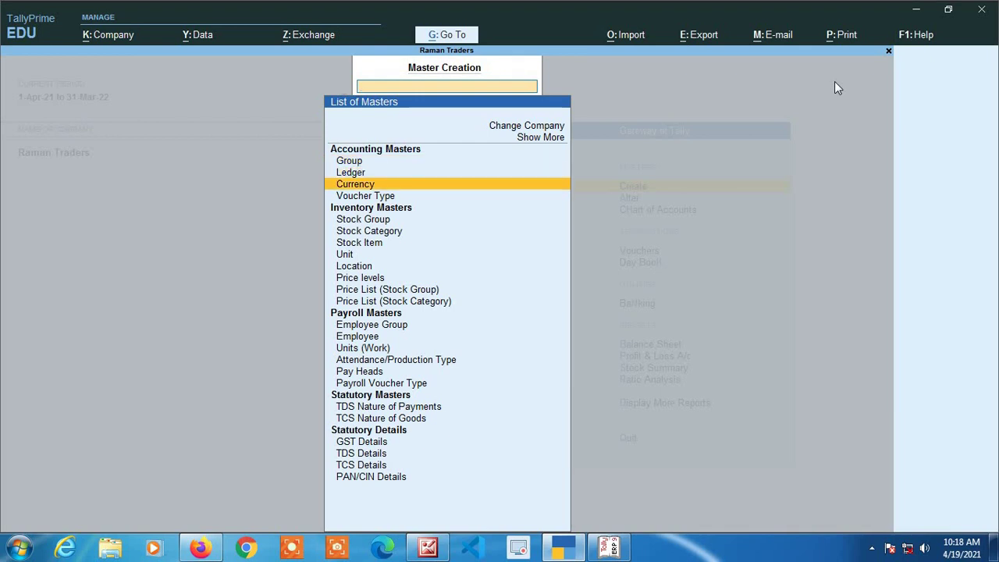
key(Down)
key(Down)
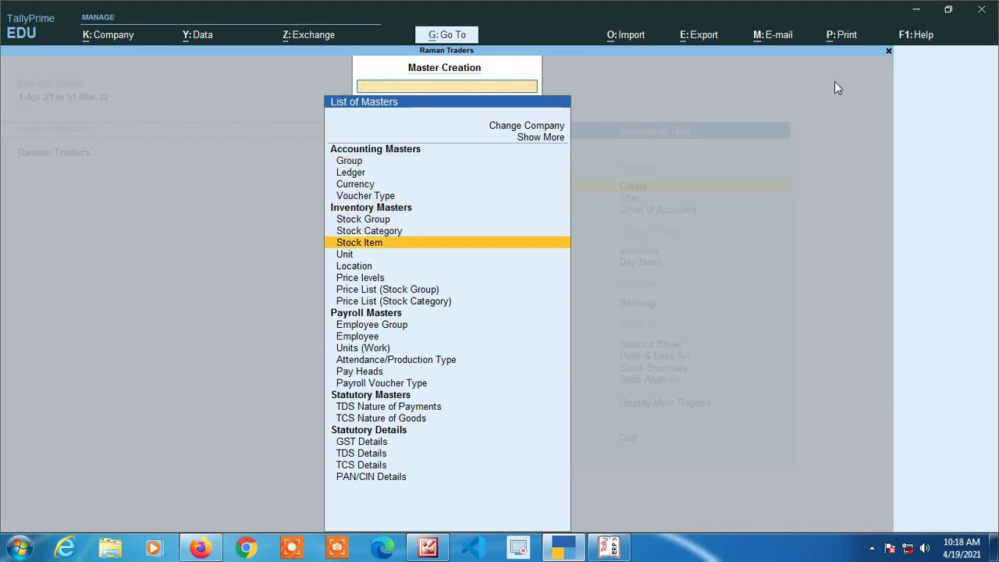
key(Return)
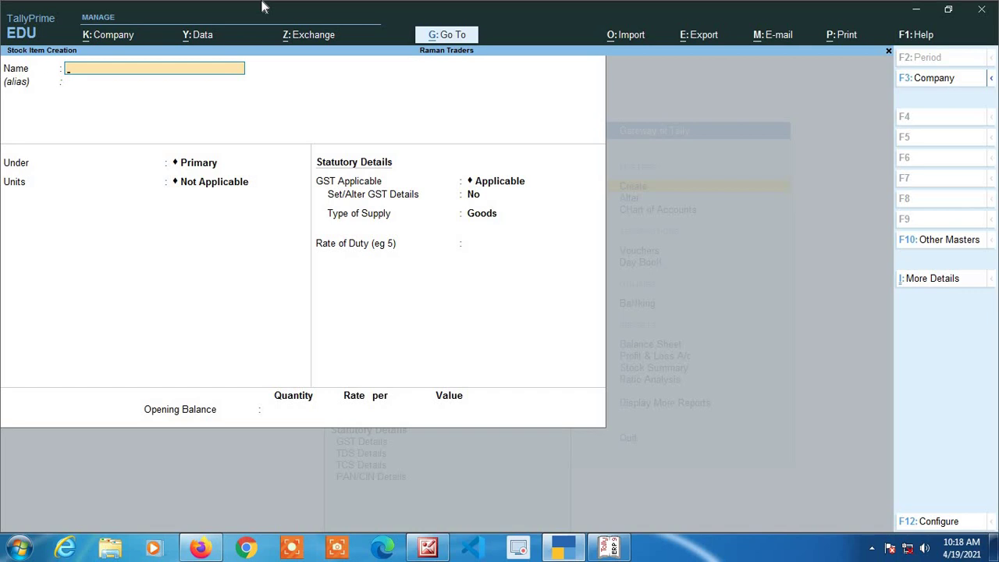
- Name the stock item Rajshree Panmasala, without an alias, and place it under the Primary group
text(Rajshree Panmasala)
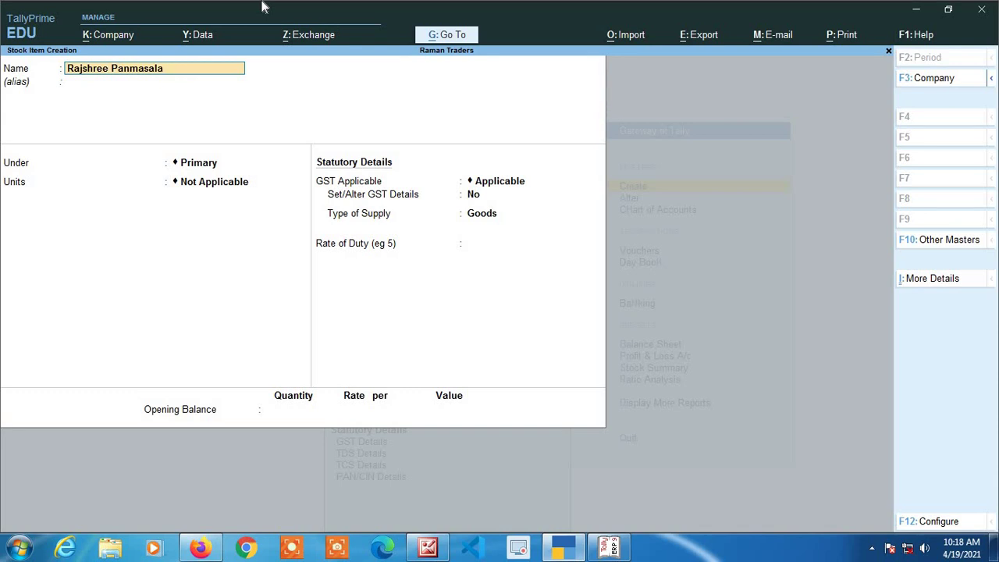
key(Return)
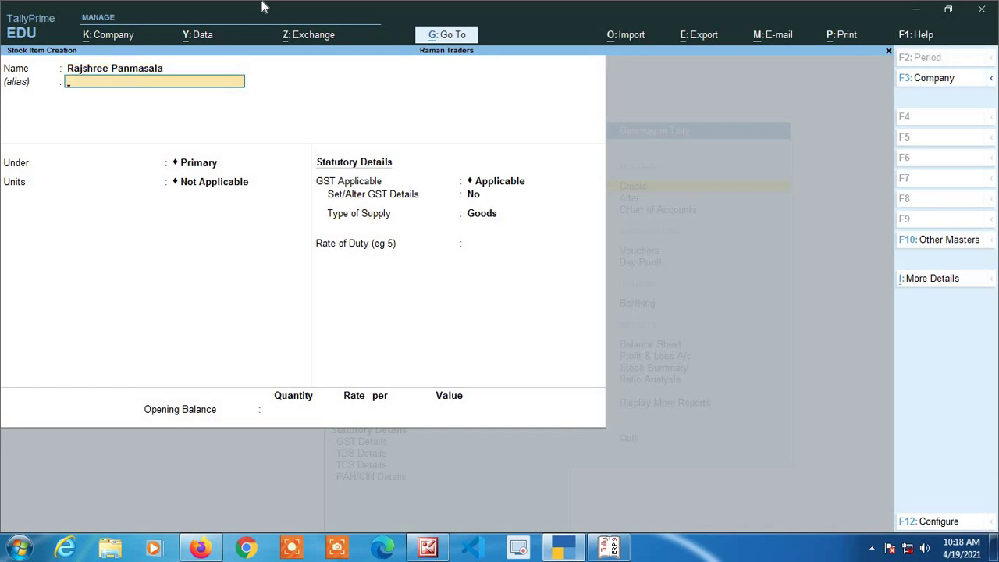
key(Return)
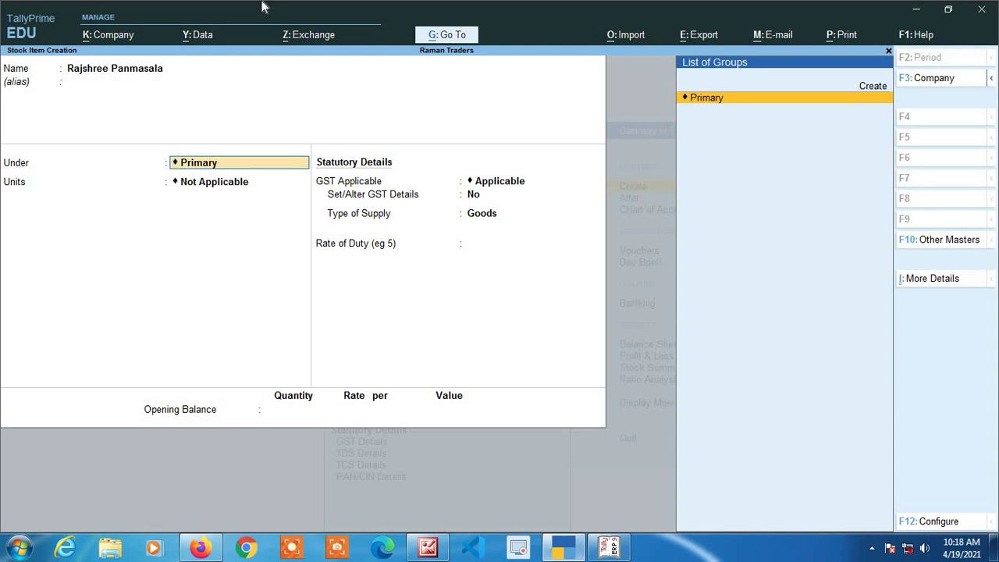
key(Return)
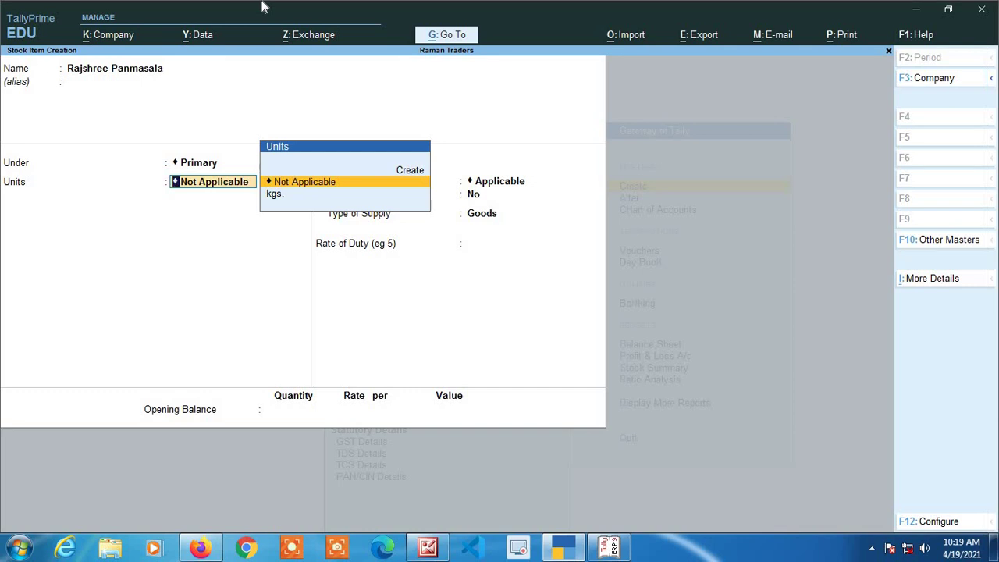
- Create a simple unit with symbol Pkt., quantity code PAC-PACKS and 0 decimal places, and assign it to the stock item
key(Up)
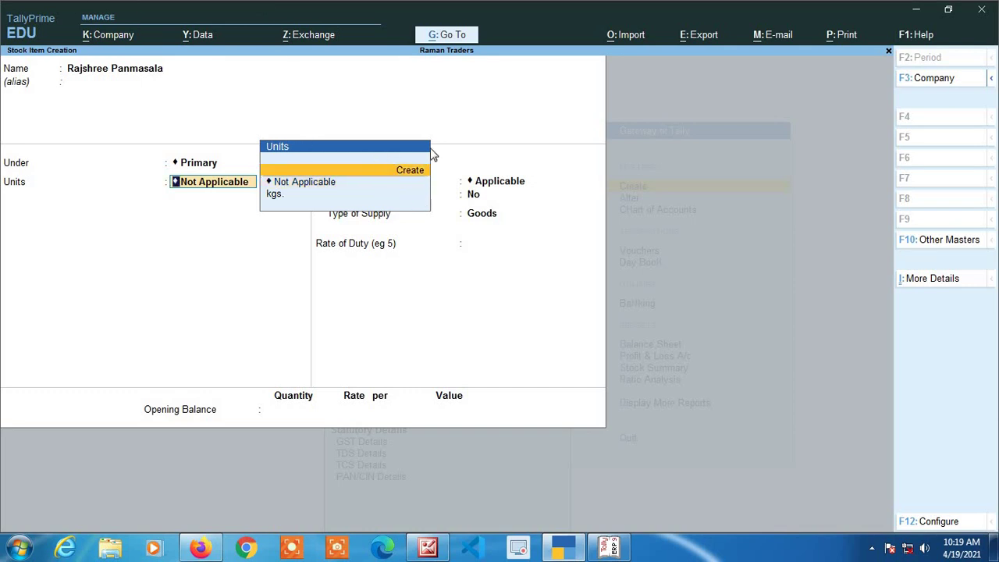
key(Return)
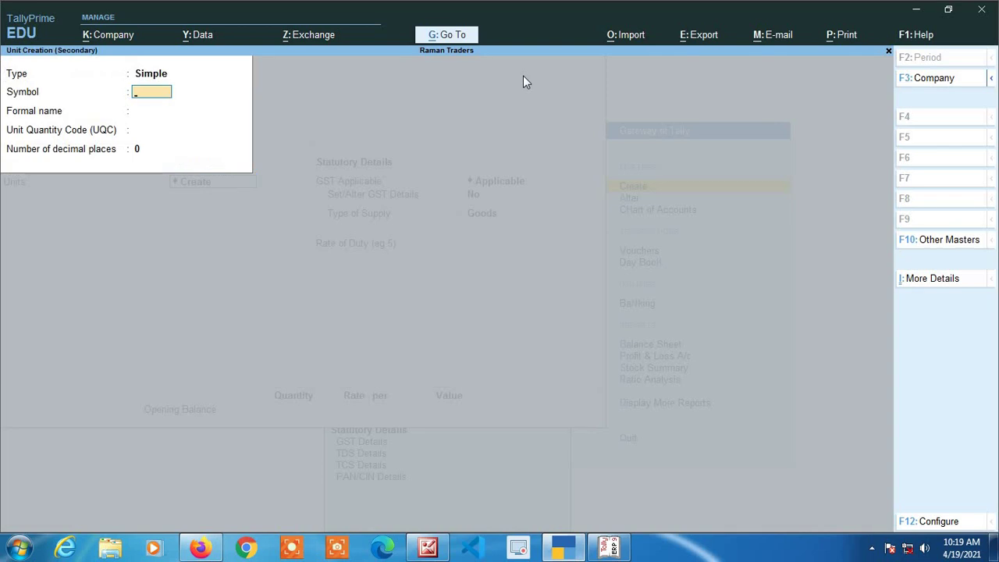
text(Pk)
key(Return)
key(Return)
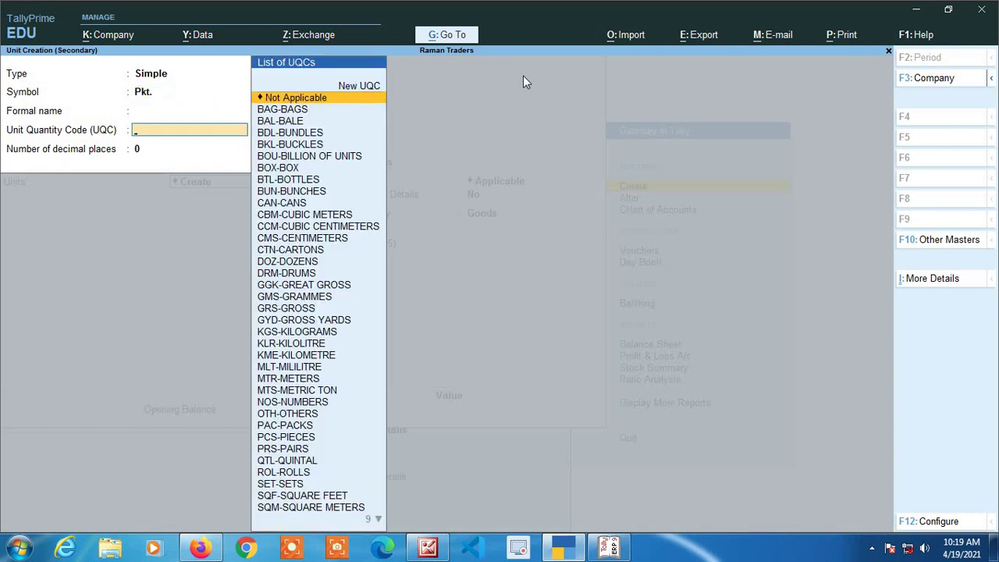
text(pac)
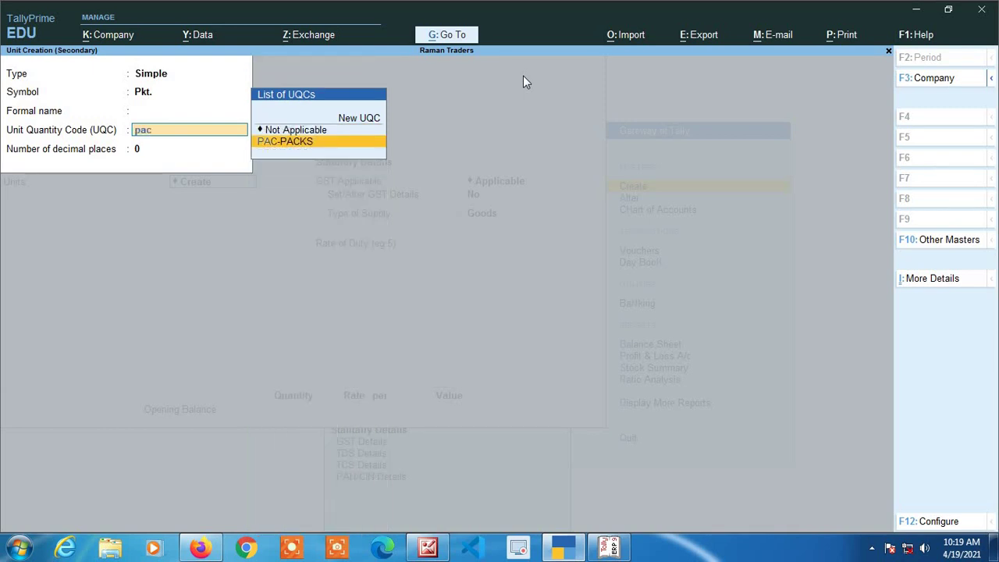
key(Return)
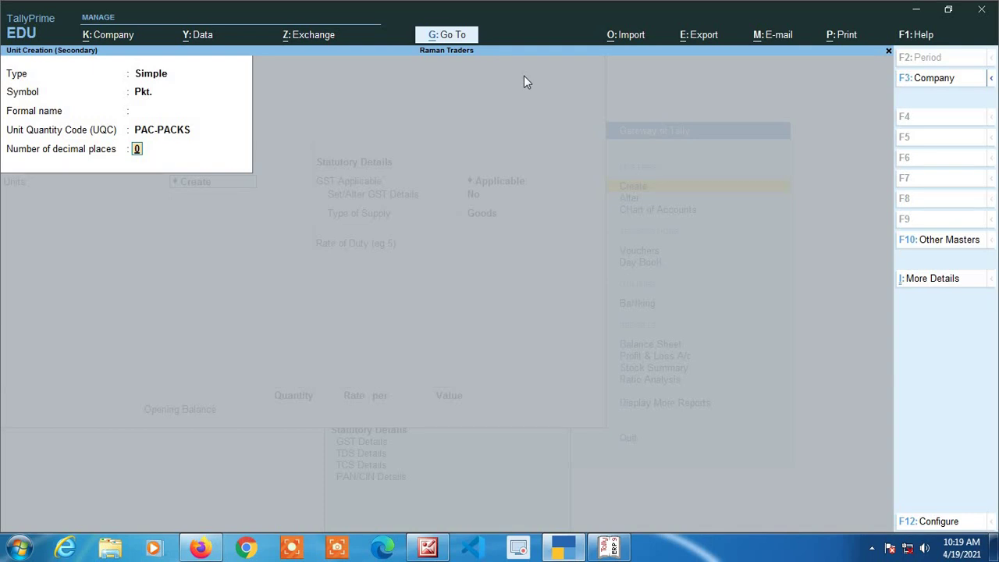
key(Return)
key(Return)
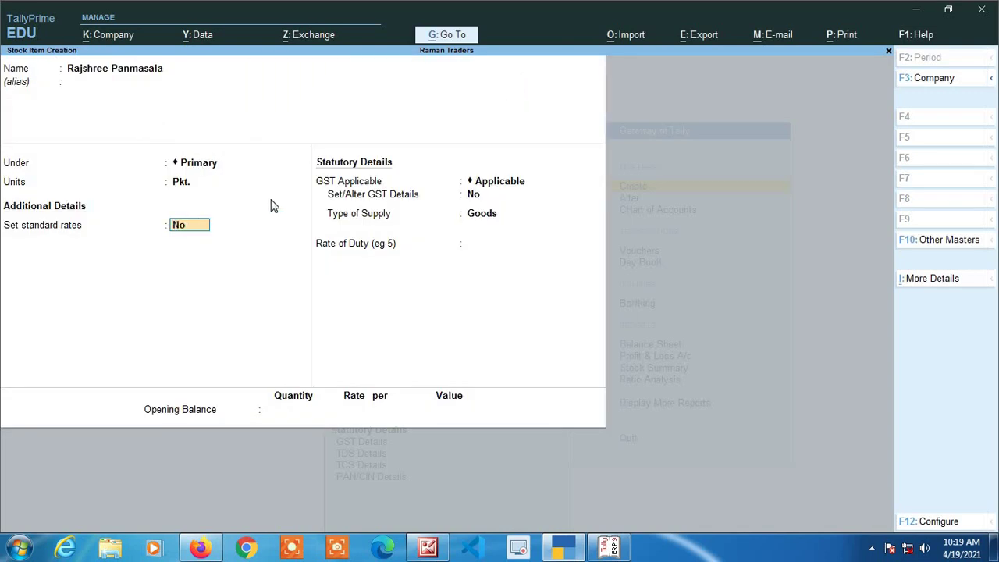
- Keep standard rates off and GST applicable, and open the stock item's GST details by setting Set/Alter GST Details to Yes
key(Return)
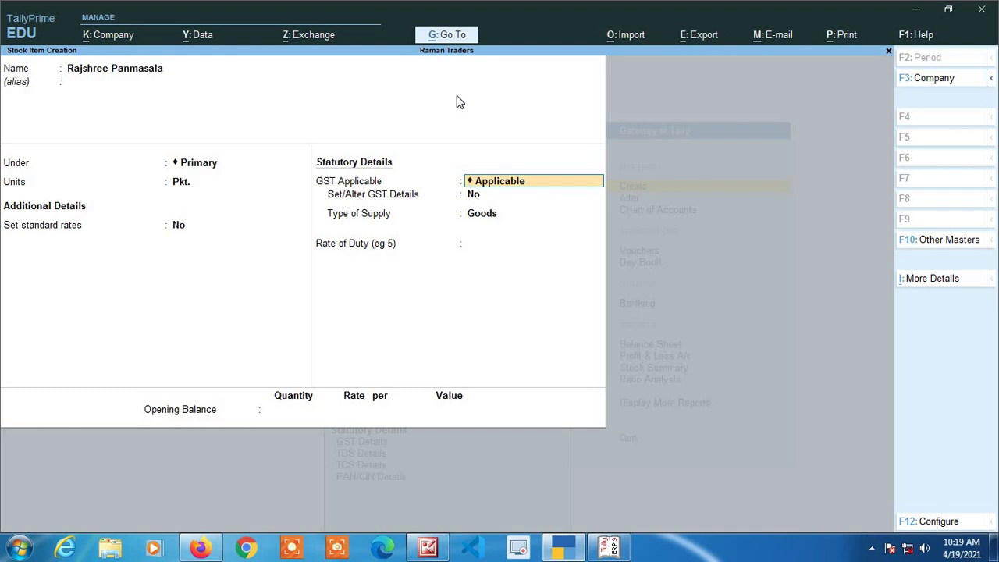
key(Return)
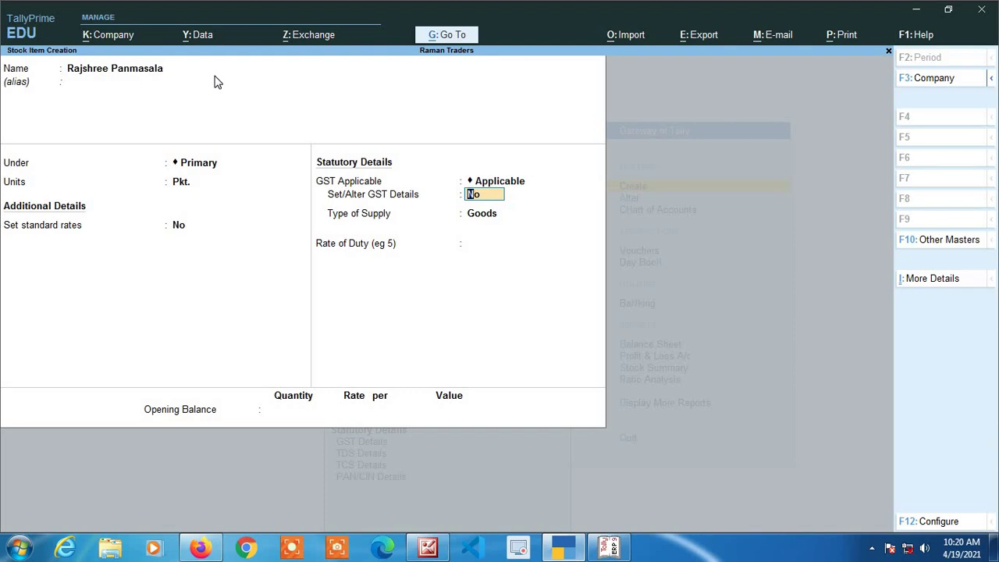
text(yes)
key(Return)
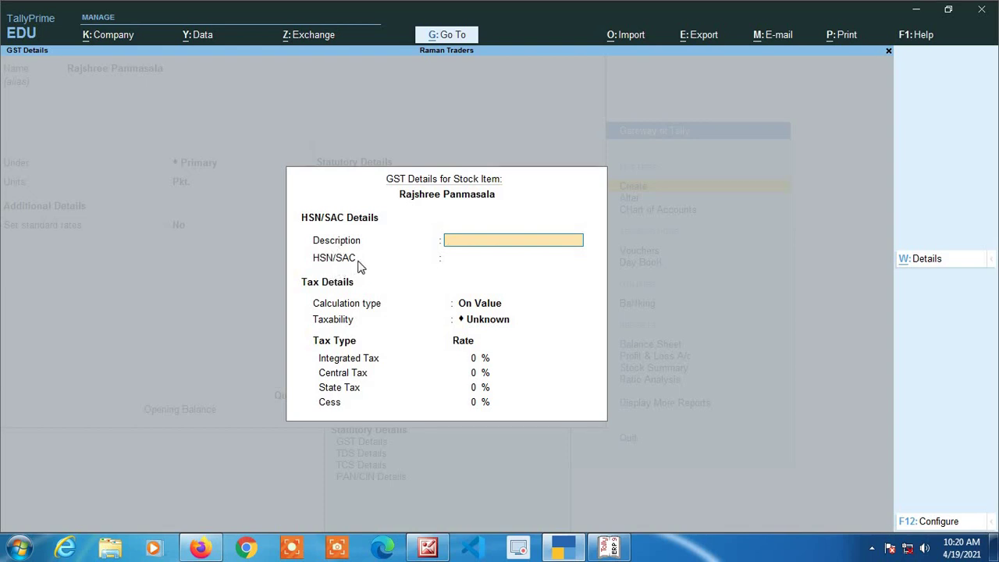
- Review the GST details configuration options, from HSN/SAC details through to showing all GST tax types, without changing them
key(F12)
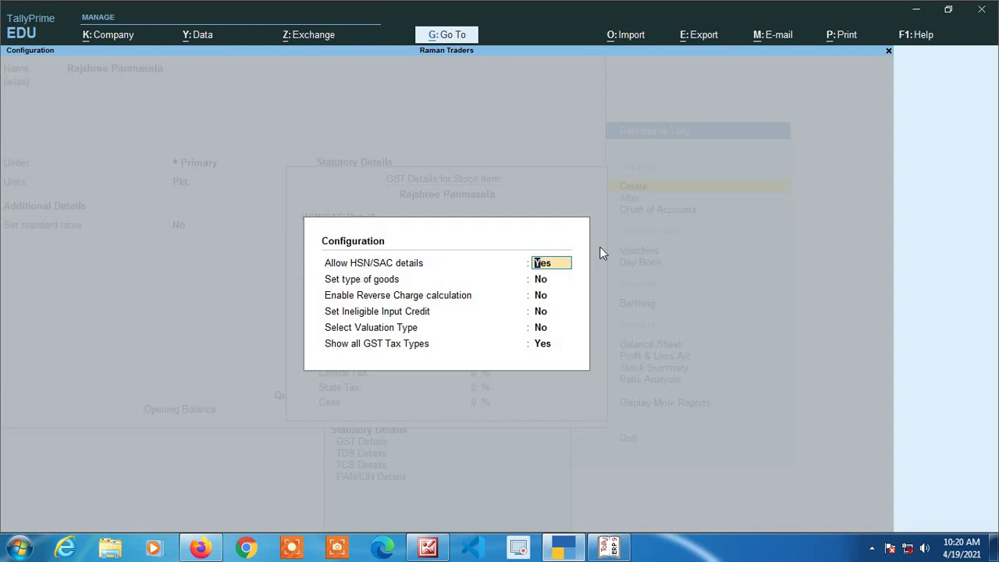
key(Return)
key(Return)
key(Return)
key(Return)
key(Return)
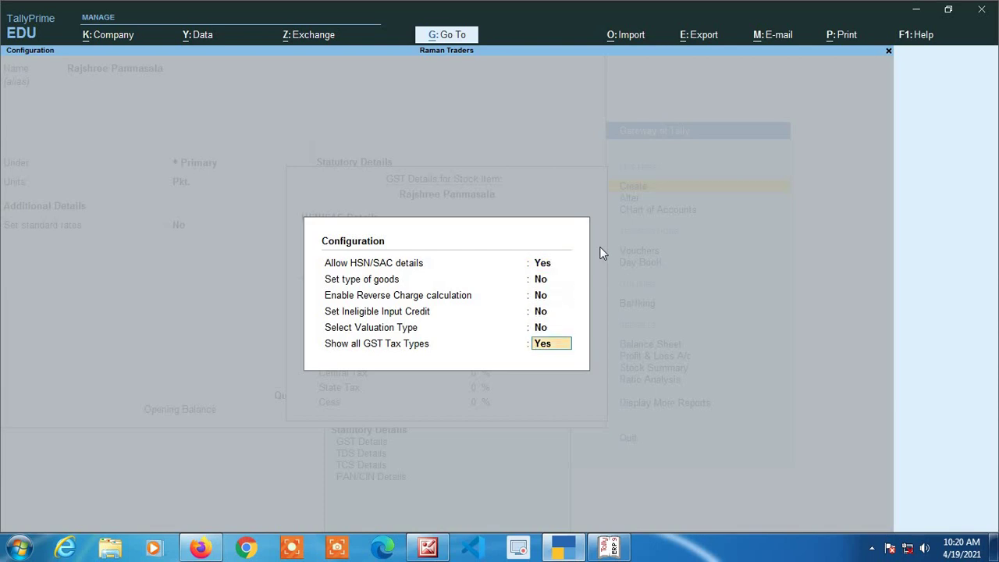
key(Return)
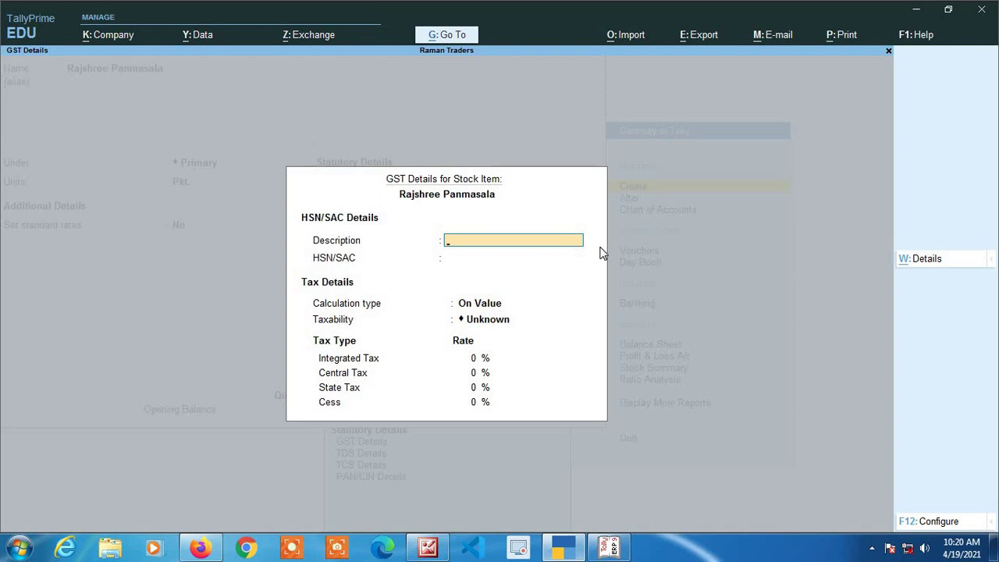
- Enter HSN/SAC code 21069020 with a blank description, keep the calculation type On Value, and set taxability to Taxable
key(Return)
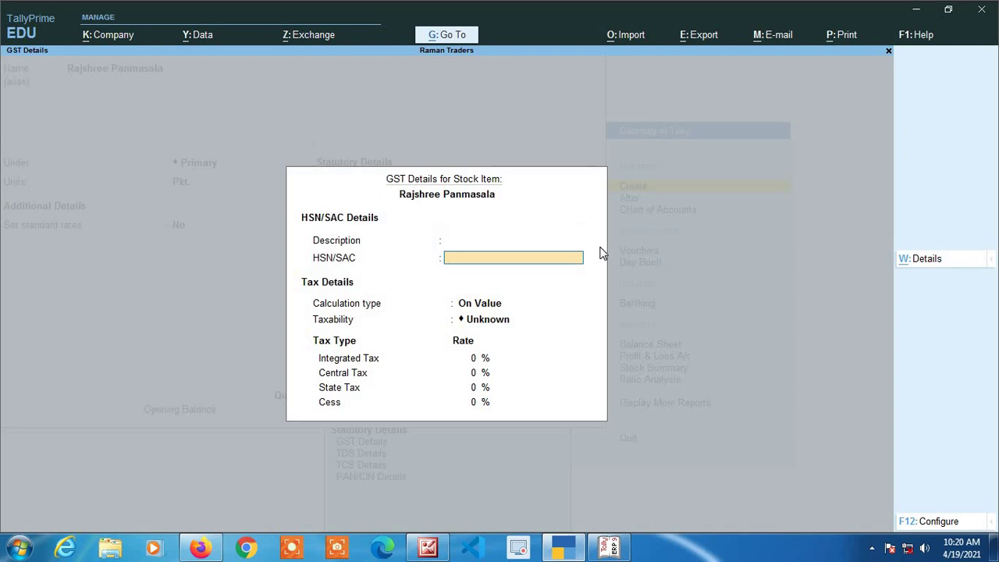
text(21069020)
key(Return)
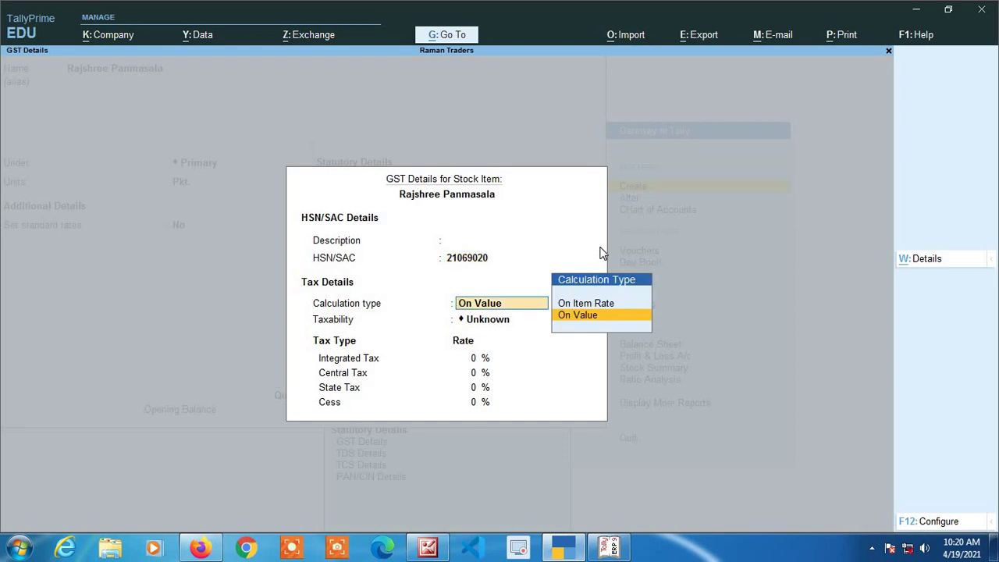
key(Return)
key(Down)
key(Down)
key(Down)
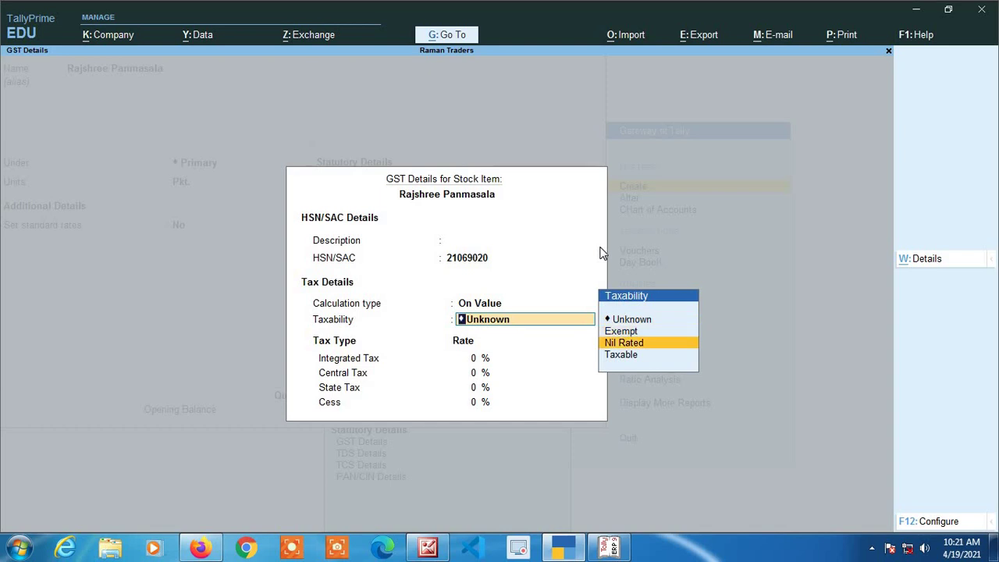
key(Return)
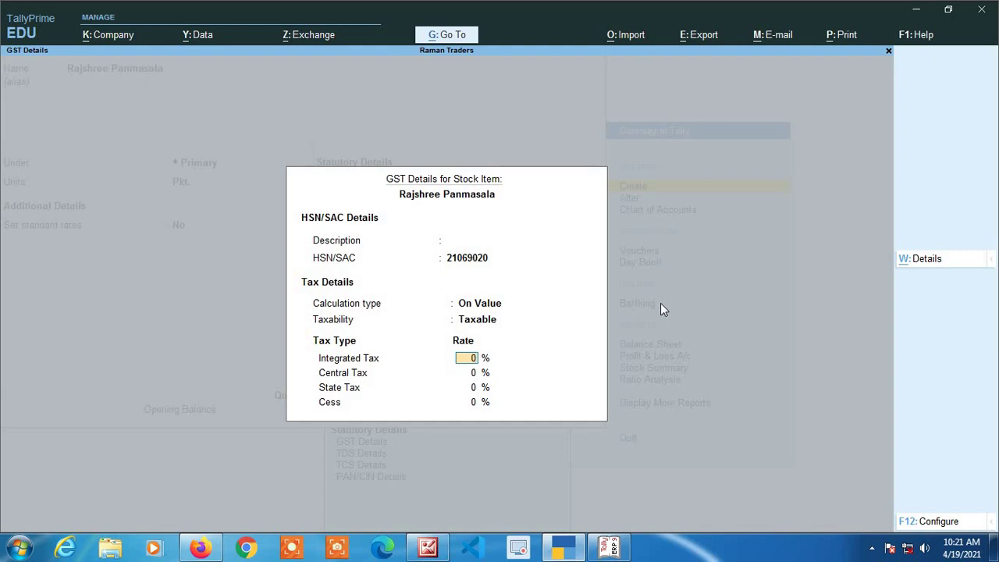
- Recheck in the GST configuration that showing all GST tax types is set to Yes, so a cess rate can be entered
key(F12)
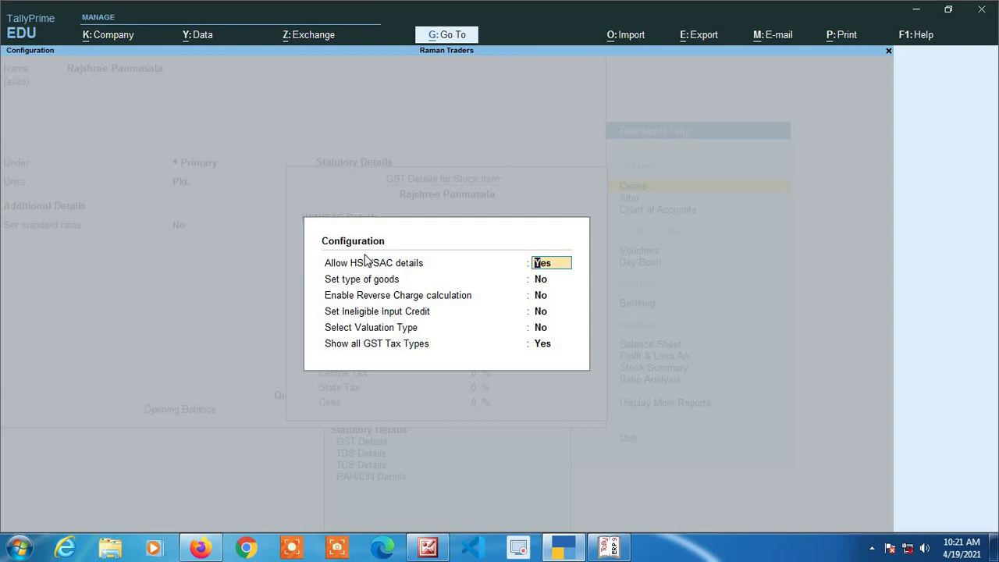
key(Down)
key(Down)
key(Down)
key(Down)
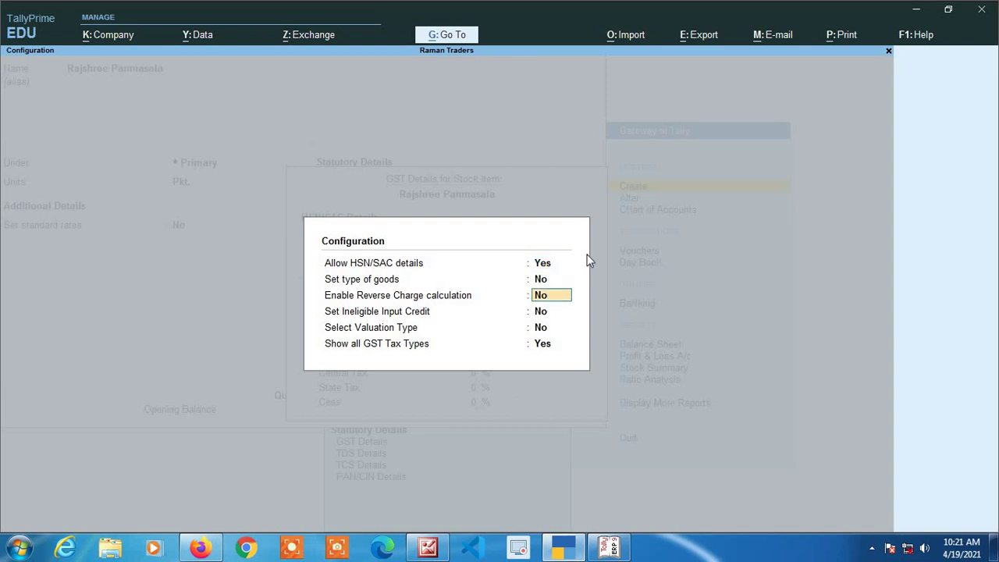
key(Down)
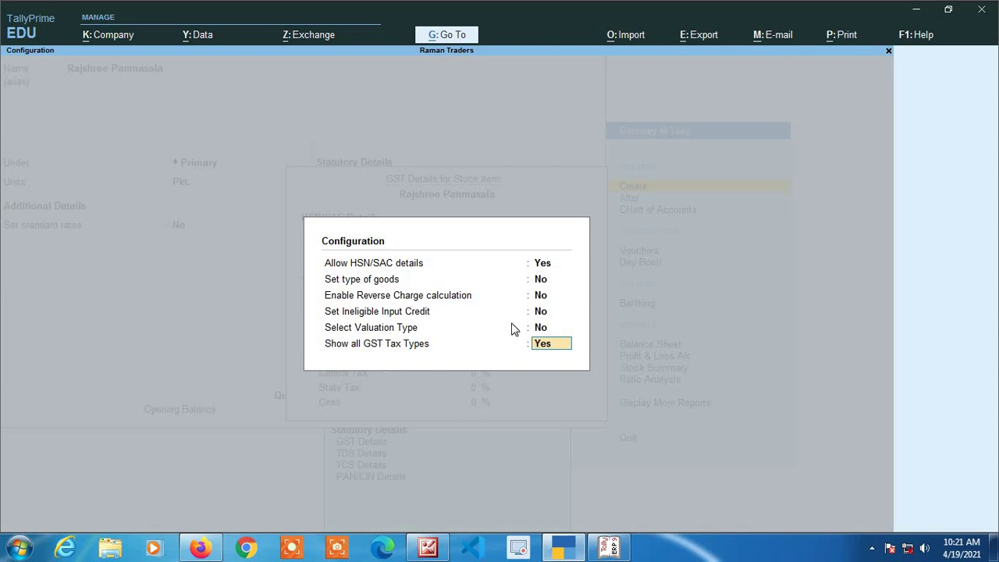
key(Return)
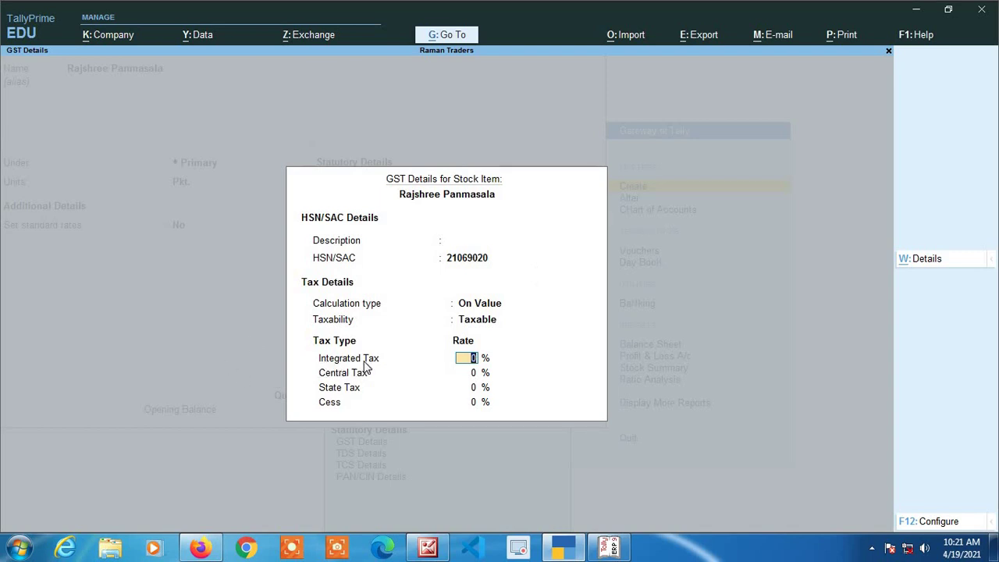
- Set the integrated tax rate to 28% and cess to 60%, accepting 14% each for central and state tax
text(28)
key(Return)
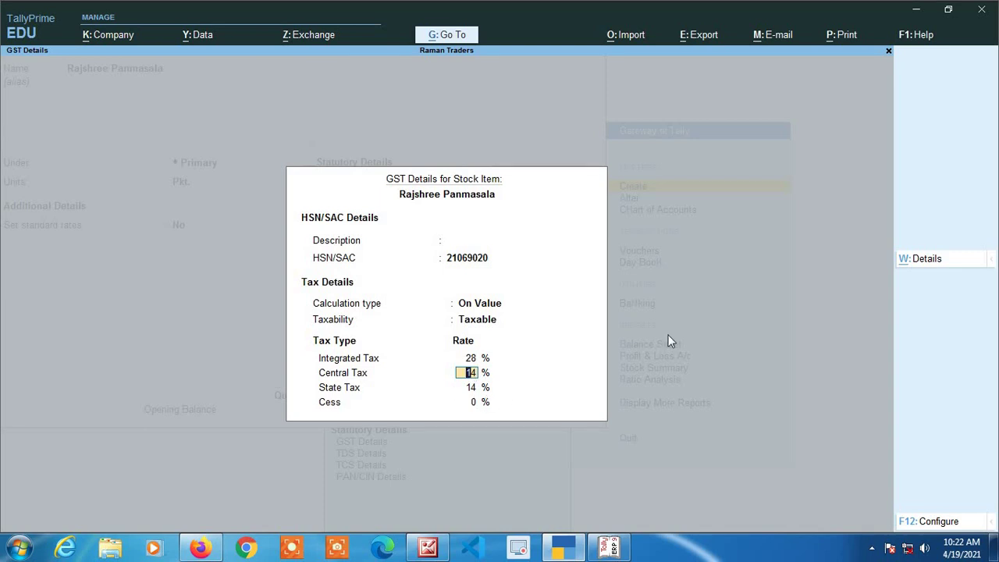
key(Return)
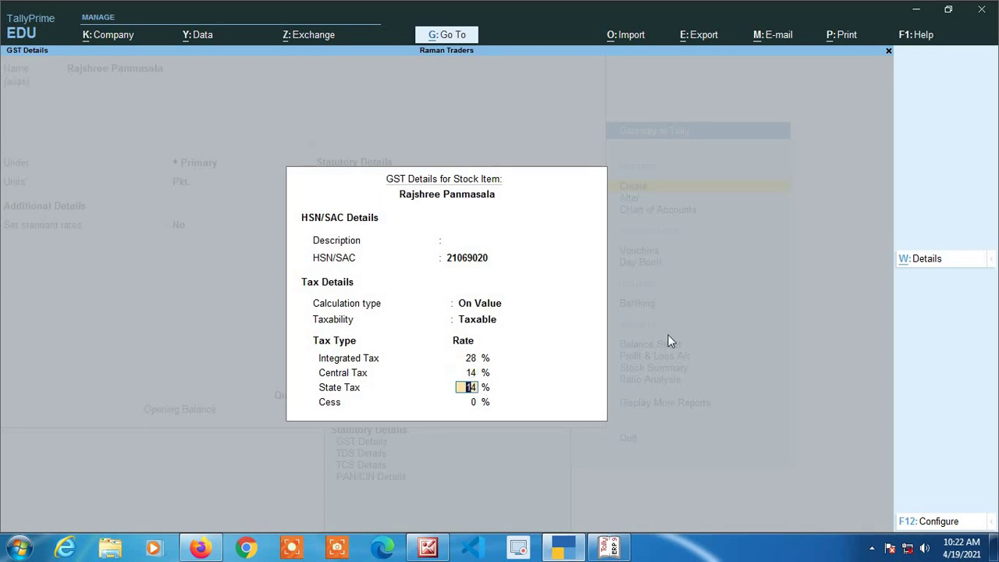
key(Return)
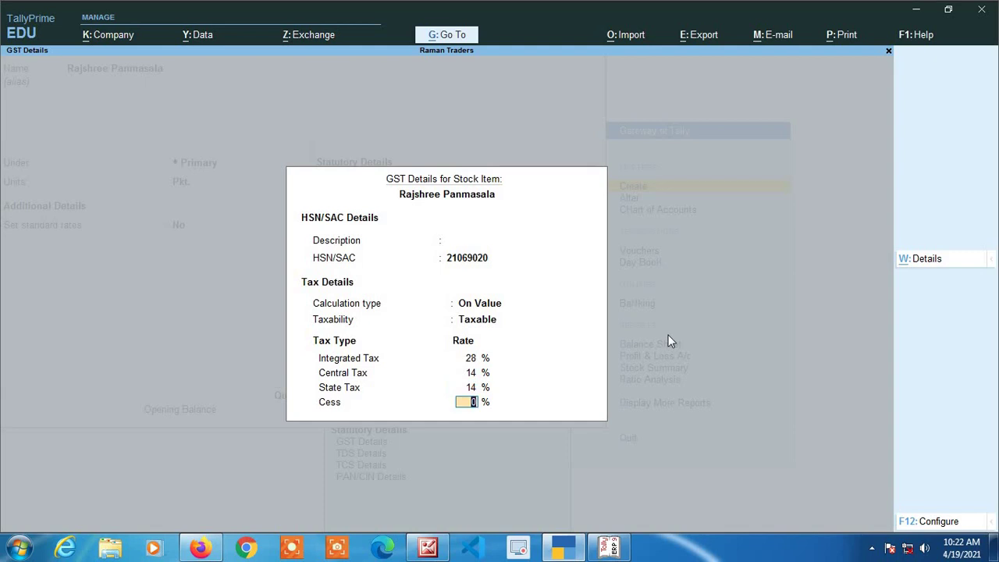
text(60)
key(Return)
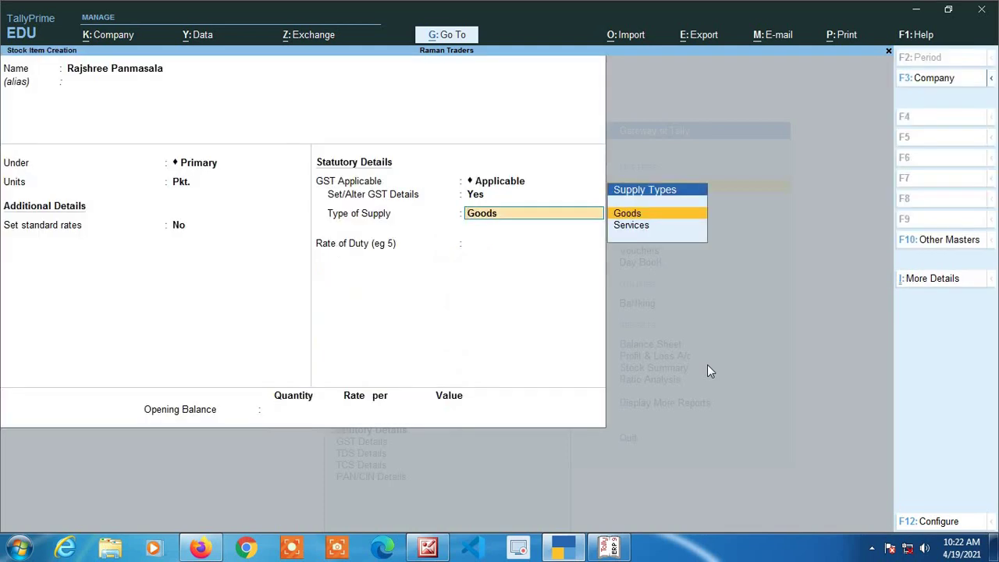
- Keep the type of supply as Goods, the rate of duty at 0 and no opening balance, and save the stock item
key(Return)
key(Return)
key(Return)
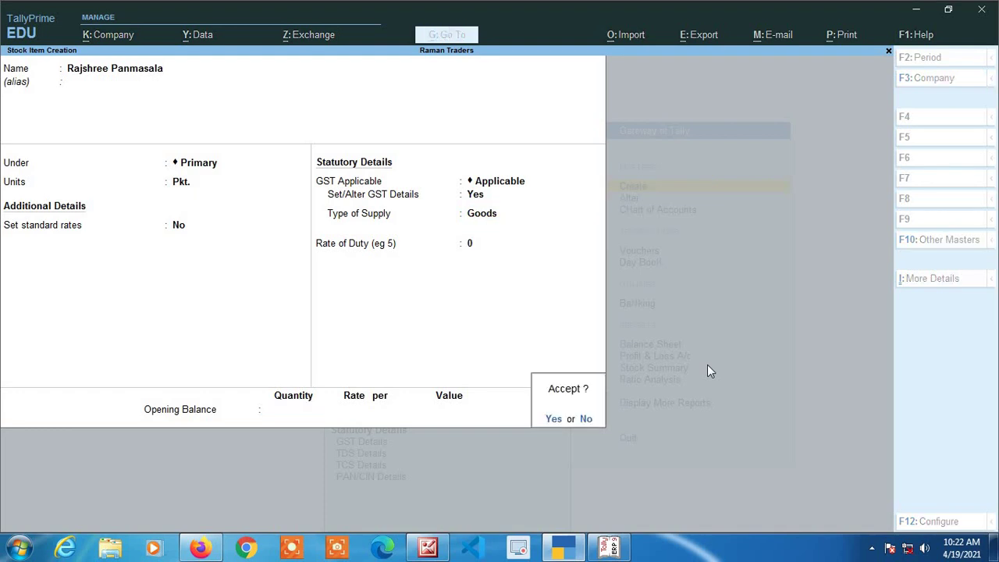
key(Return)
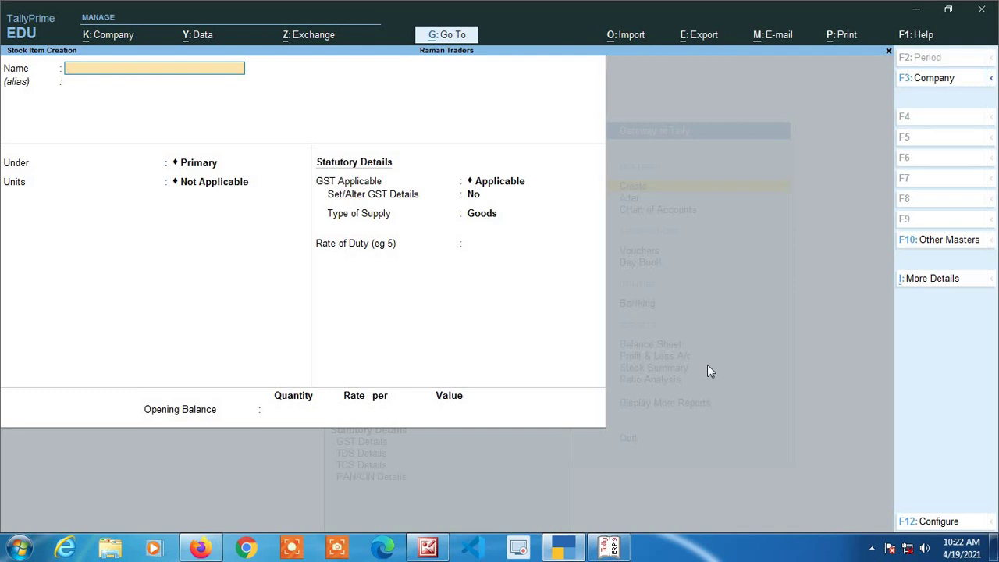
- Name the new stock item KP Black Label without an alias, under Primary, with unit Pkt
text(KP Black Label)
key(Return)
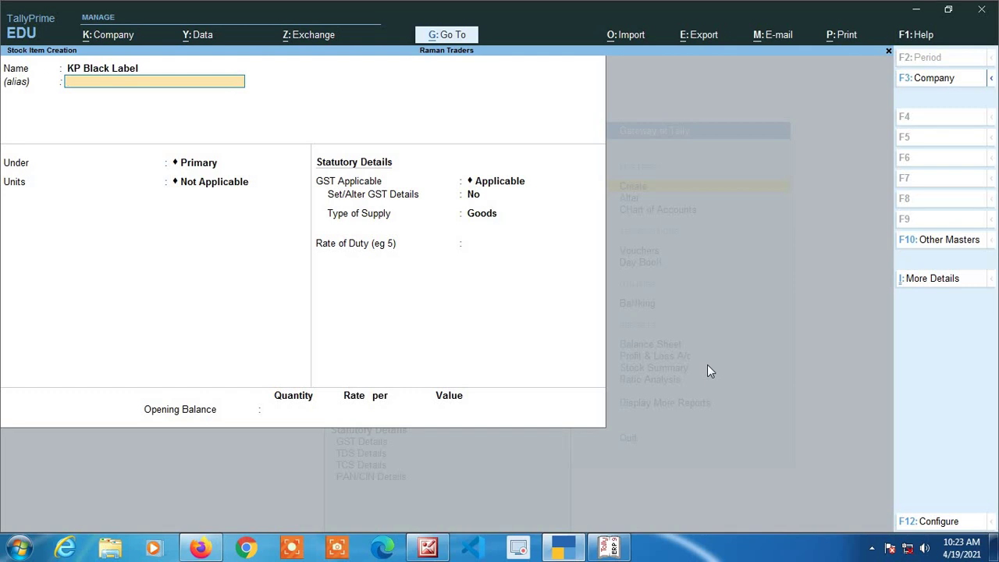
key(Return)
key(Return)
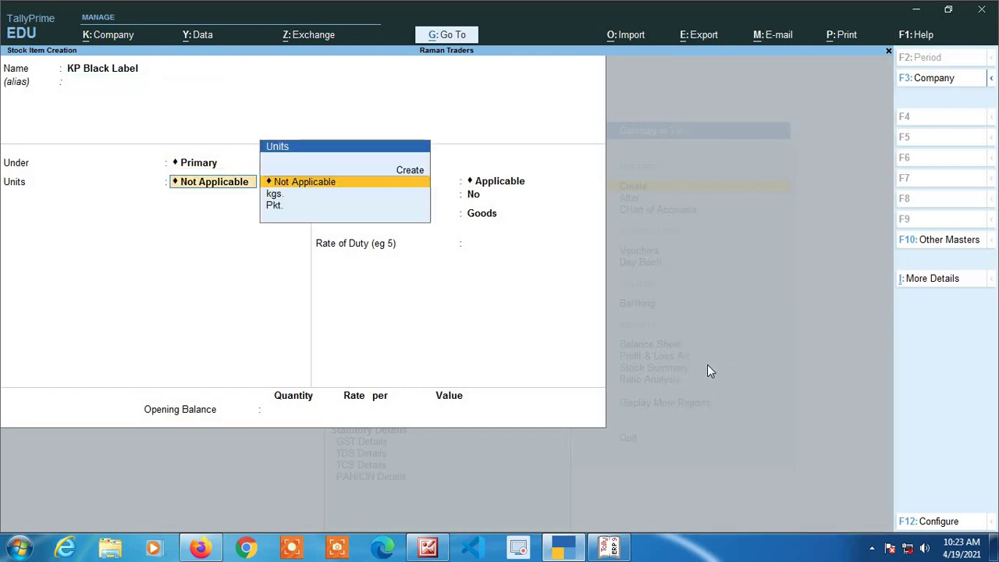
key(Down)
key(Down)
key(Return)
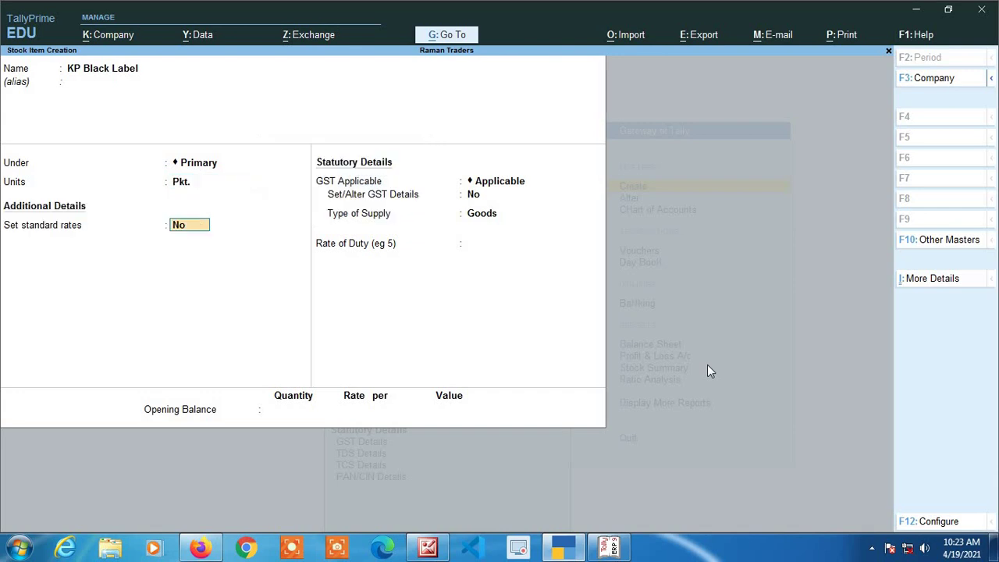
- Keep standard rates at No and GST as Applicable, and set Set/Alter GST Details to Yes
key(Return)
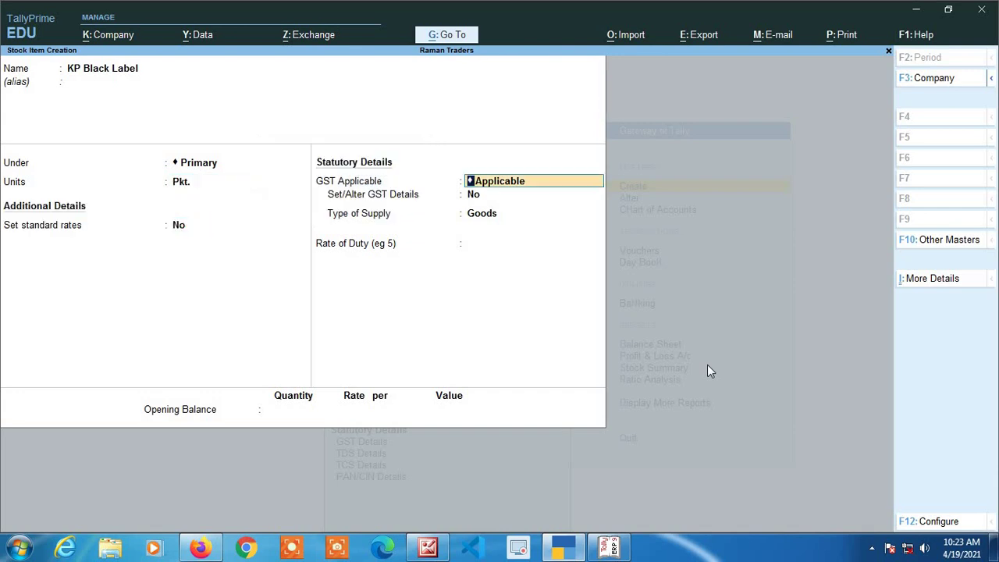
key(Return)
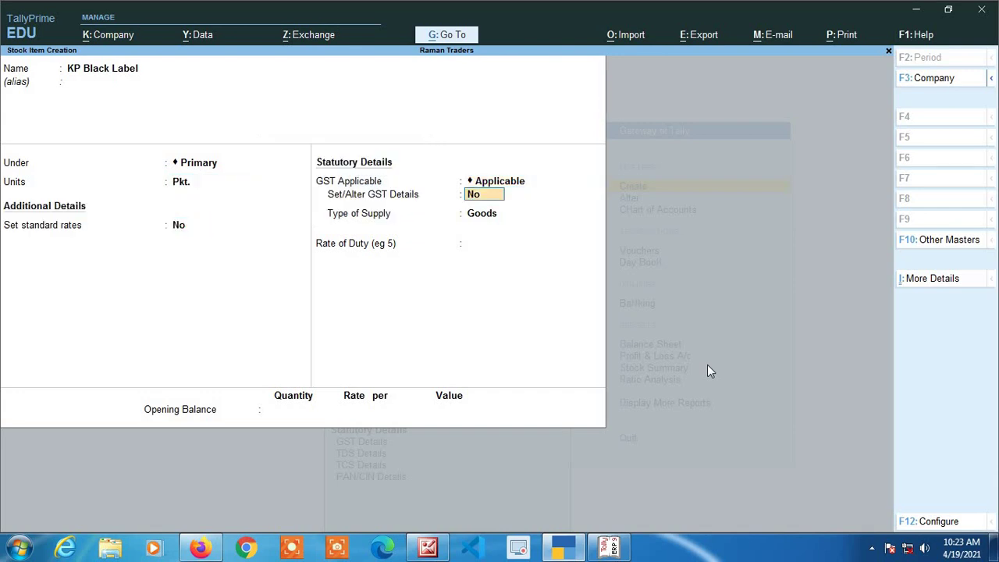
text(y)
key(Return)
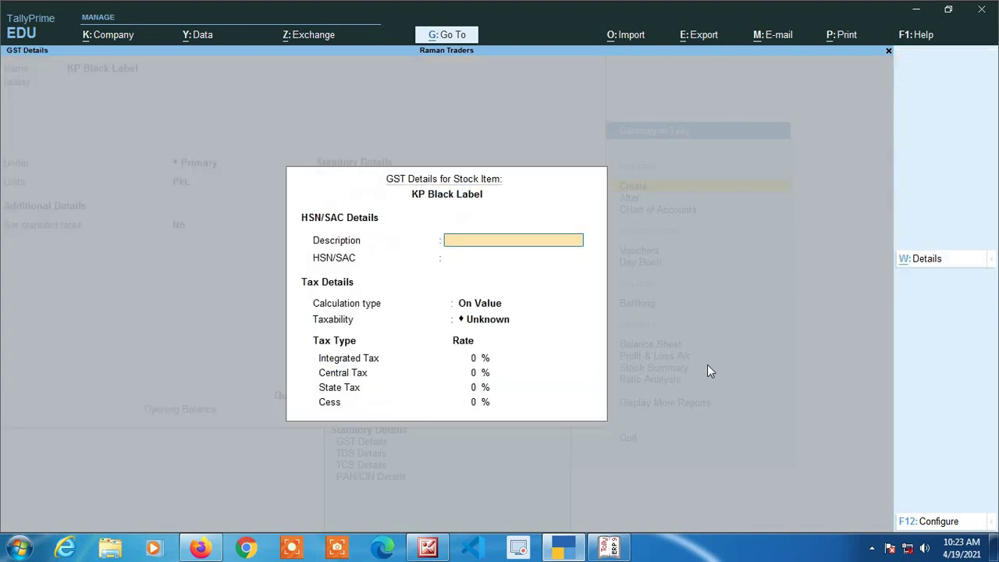
- Enter HSN/SAC code 24039910 with a blank description, keep the calculation type On Value, and set taxability to Taxable
key(Return)
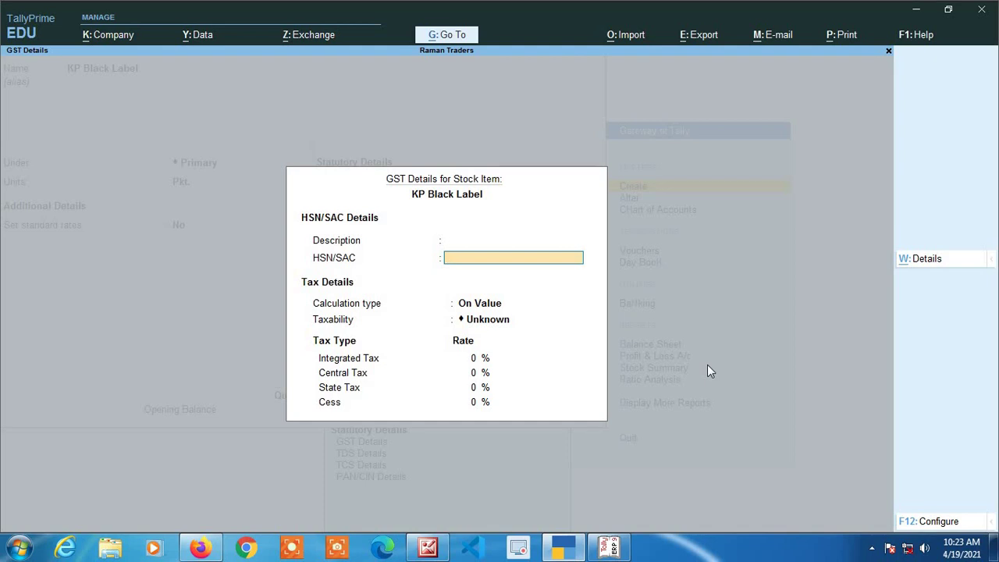
text(24039910)
key(Return)
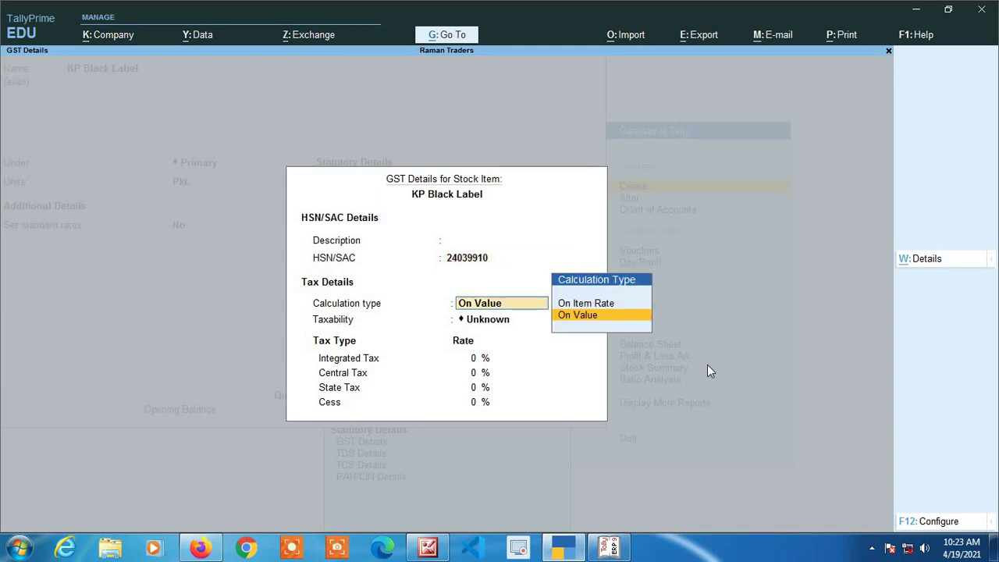
key(Return)
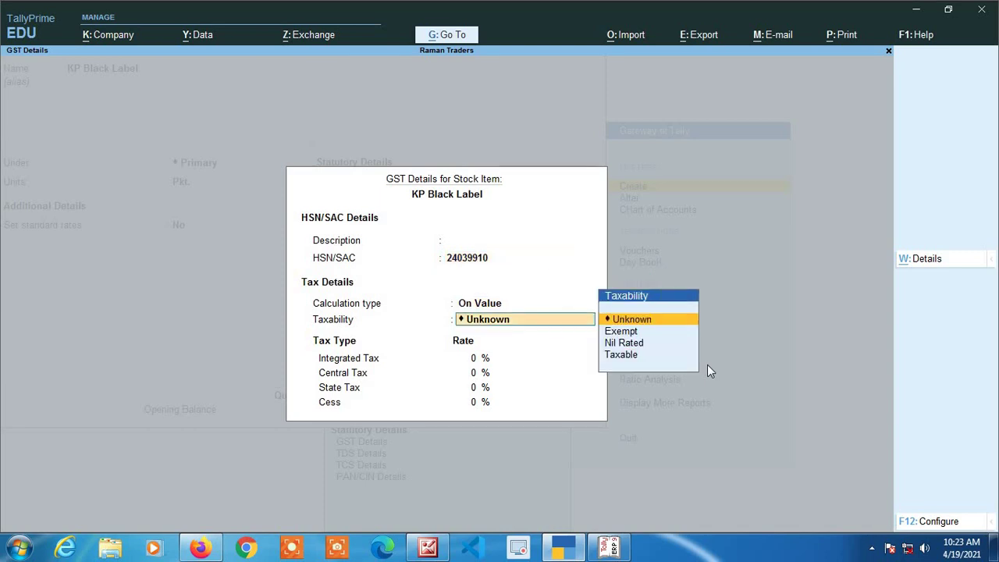
key(Down)
key(Down)
key(Down)
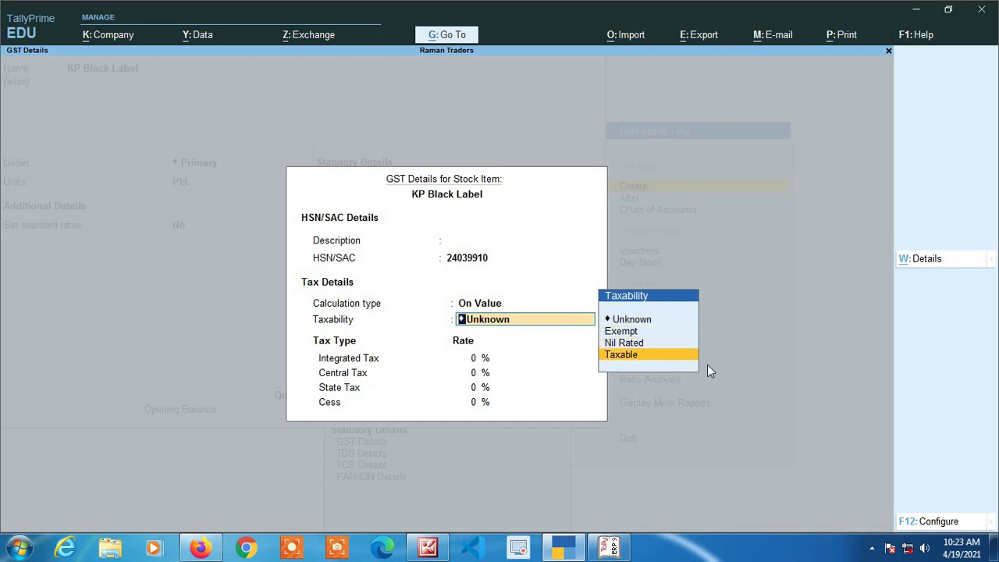
key(Return)
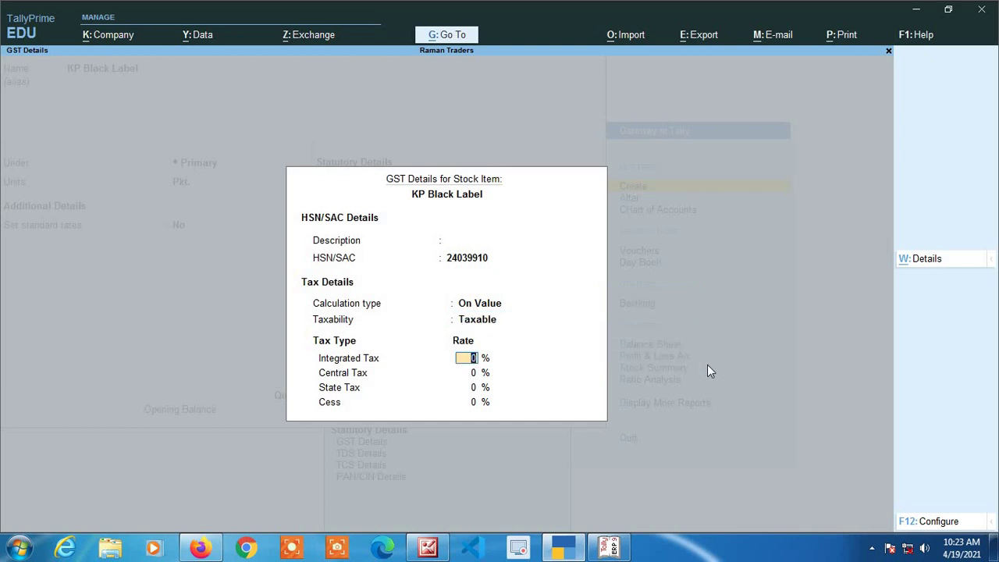
- Set the integrated tax rate to 28% and cess to 160%, accepting 14% each for central and state tax
text(28)
key(Return)
key(Return)
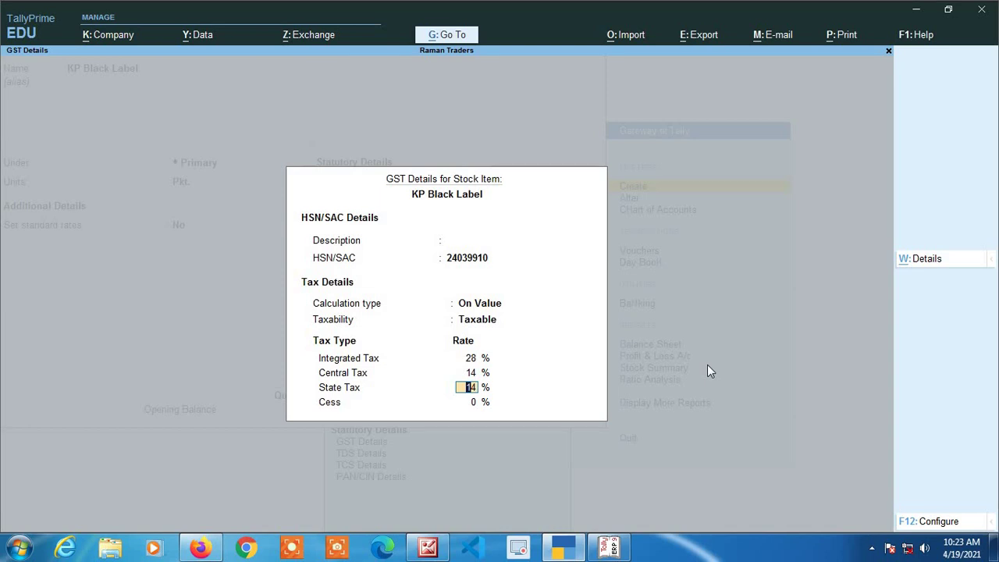
key(Return)
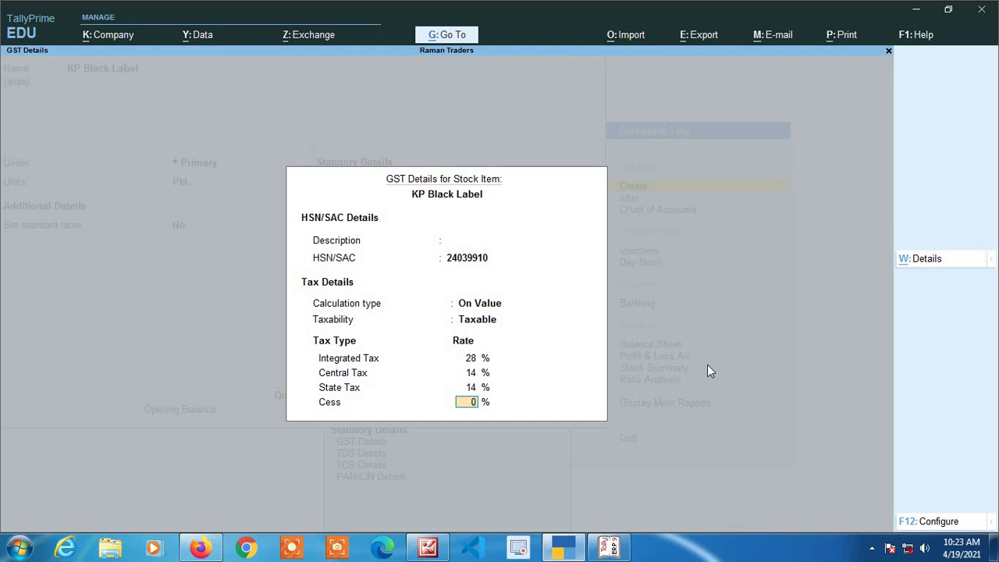
text(160)
key(Return)
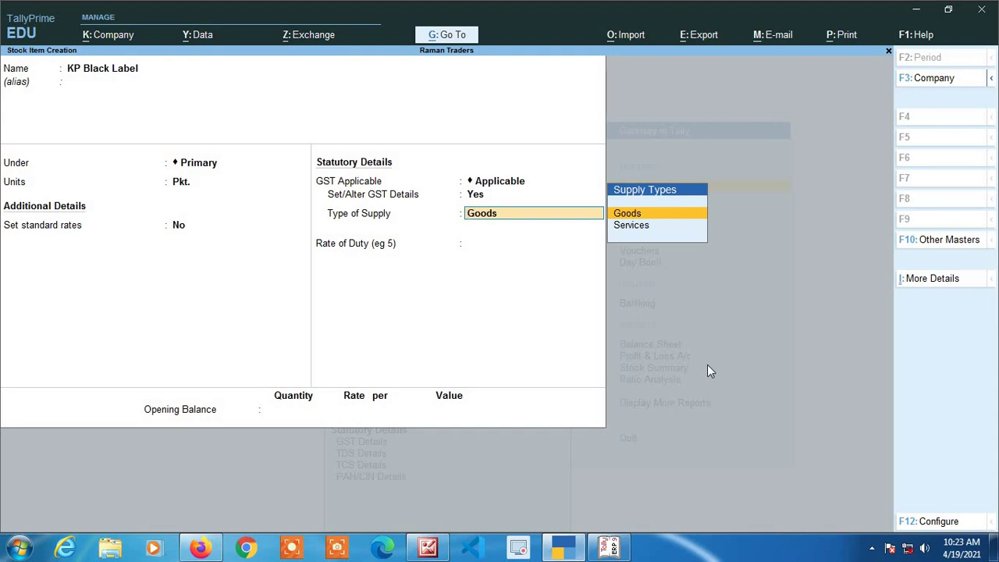
- Reopen the GST details of KP Black Label and recheck the HSN code, taxability and tax rates
key(BackSpace)
key(Return)
key(Return)
key(Return)
key(Return)
key(Return)
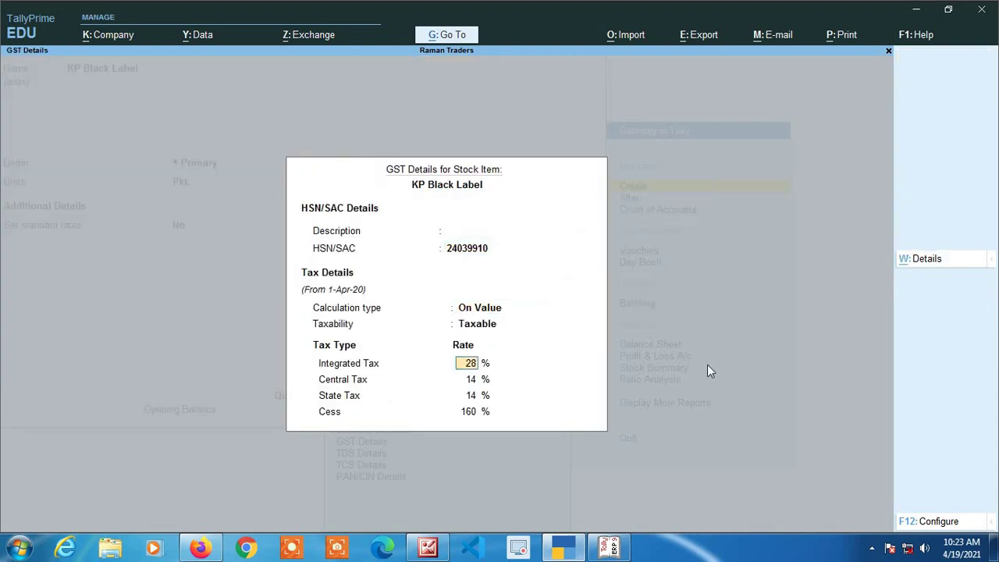
key(Return)
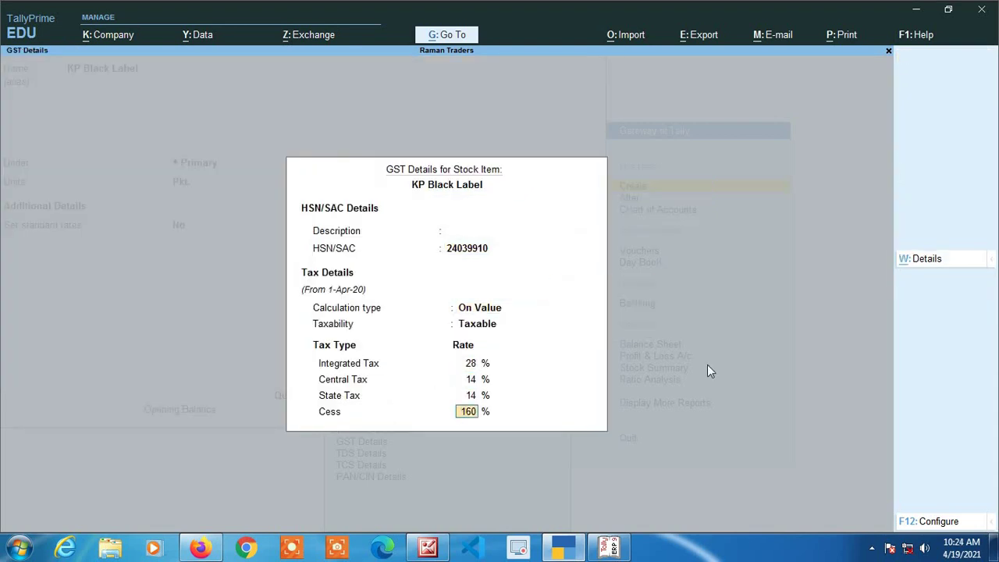
key(Return)
- Save the stock item as Goods with no rate of duty or opening balance, and return to the Gateway of Tally
key(Return)
key(Return)
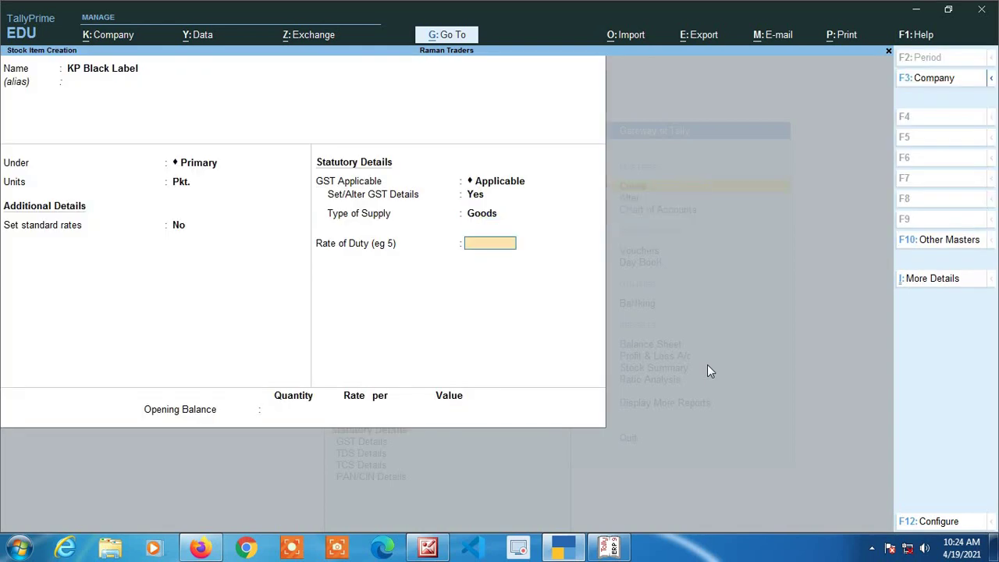
key(Return)
key(Return)
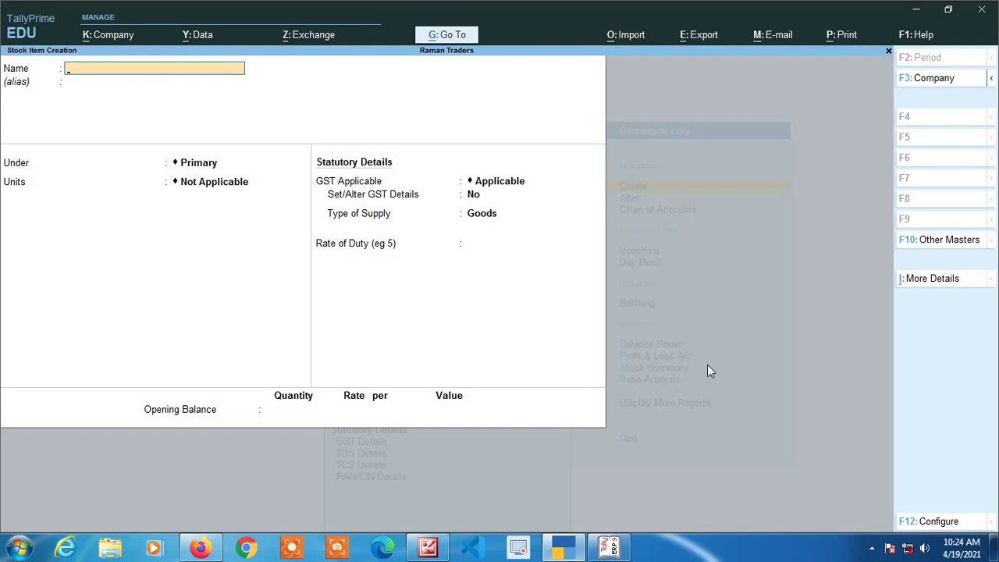
key(Escape)
key(y)
key(Escape)
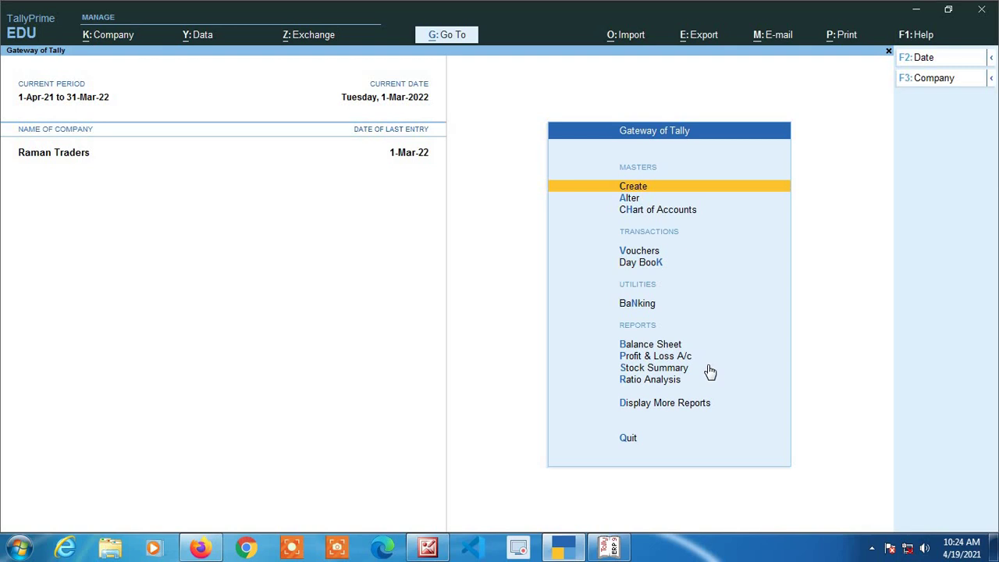
- Start a purchase voucher with supplier invoice number 125 dated 1-Mar-22
key(Down)
key(Down)
key(Down)
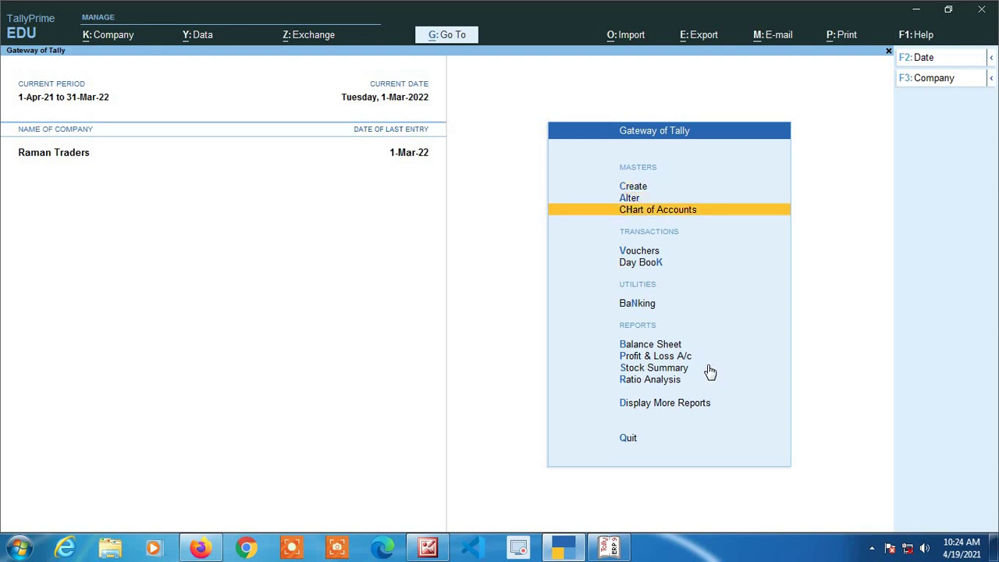
key(Return)
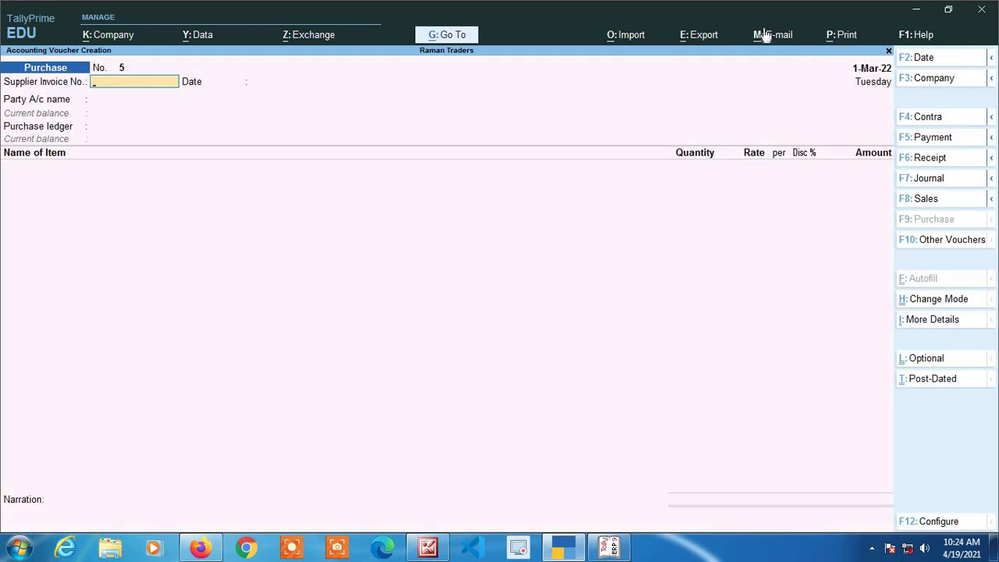
text(125)
key(Return)
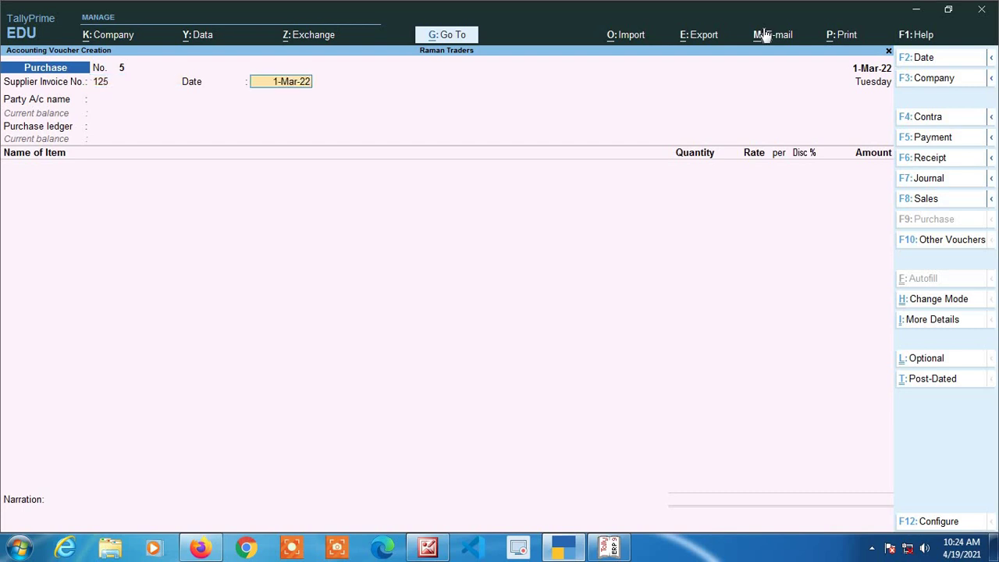
key(Return)
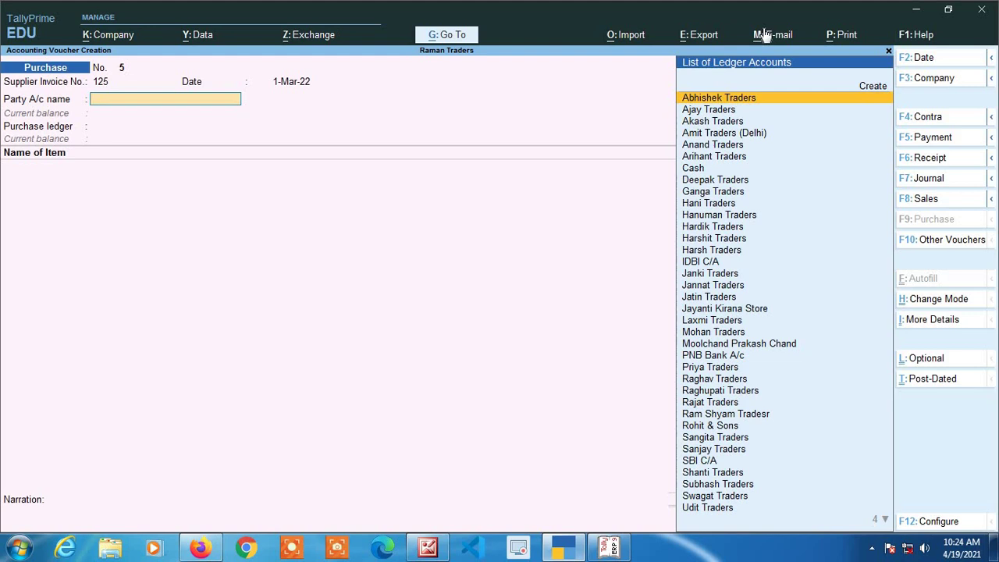
- Choose Janki Traders as the party account and Purchase as the purchase ledger
text(Jank)
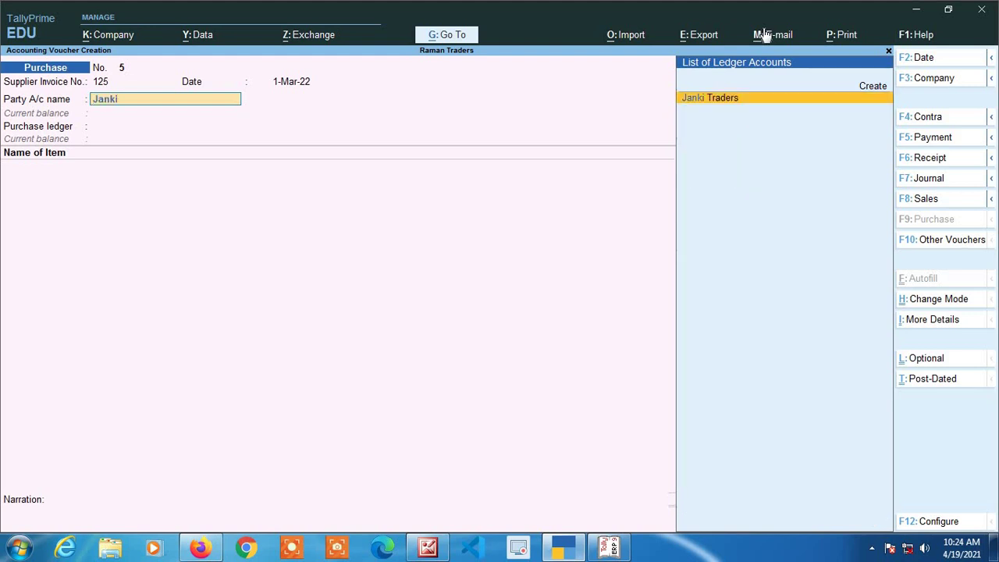
text(i)
key(Return)
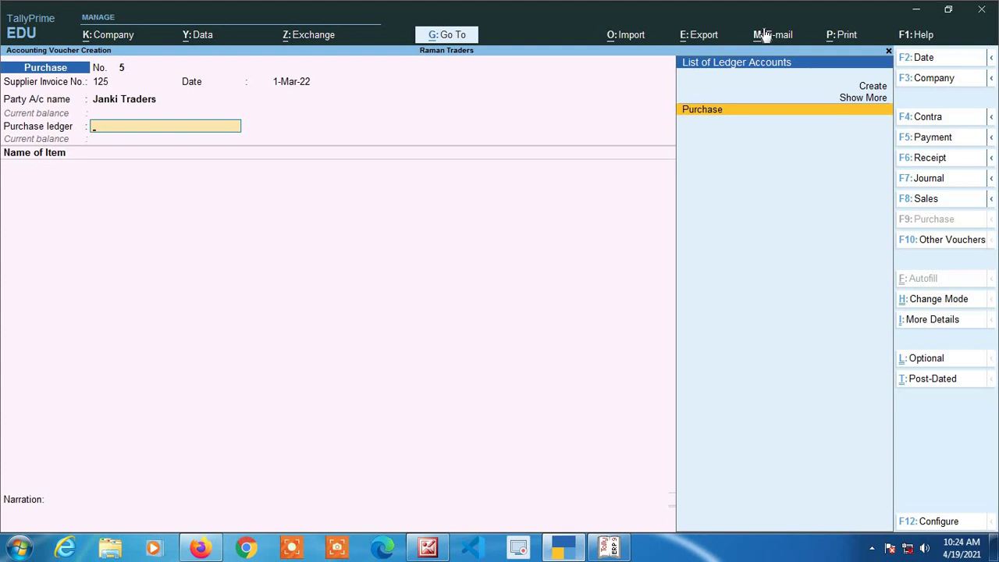
key(Return)
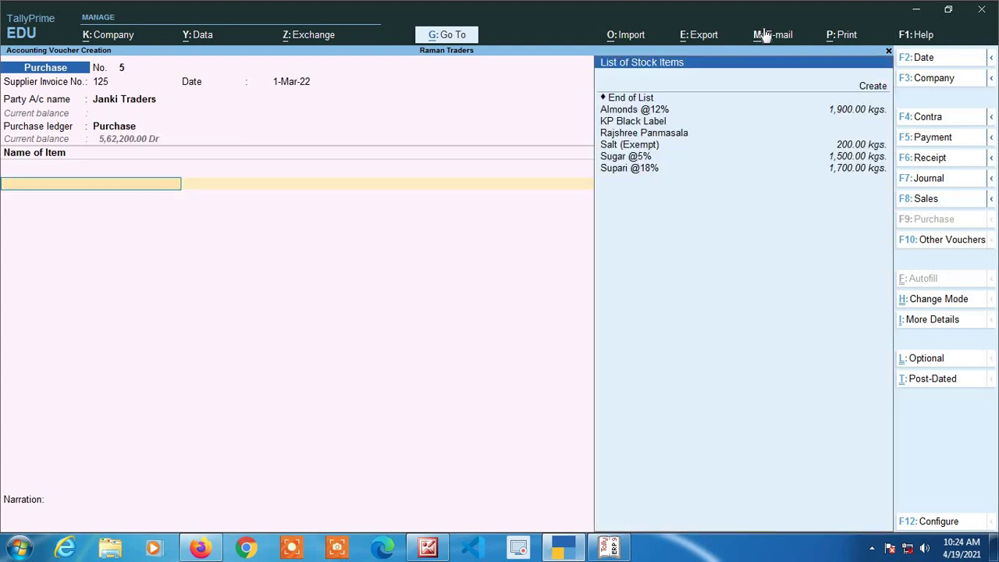
- Add Rajshree Panmasala to the purchase voucher with quantity 100 Pkt. at a rate of 100 and no discount
key(Down)
key(Down)
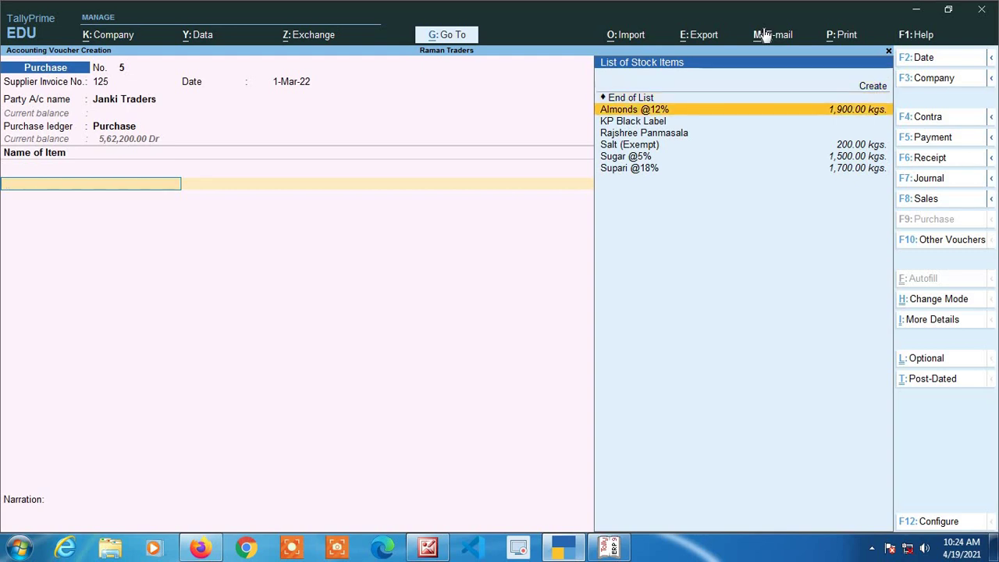
key(Down)
key(Down)
key(Return)
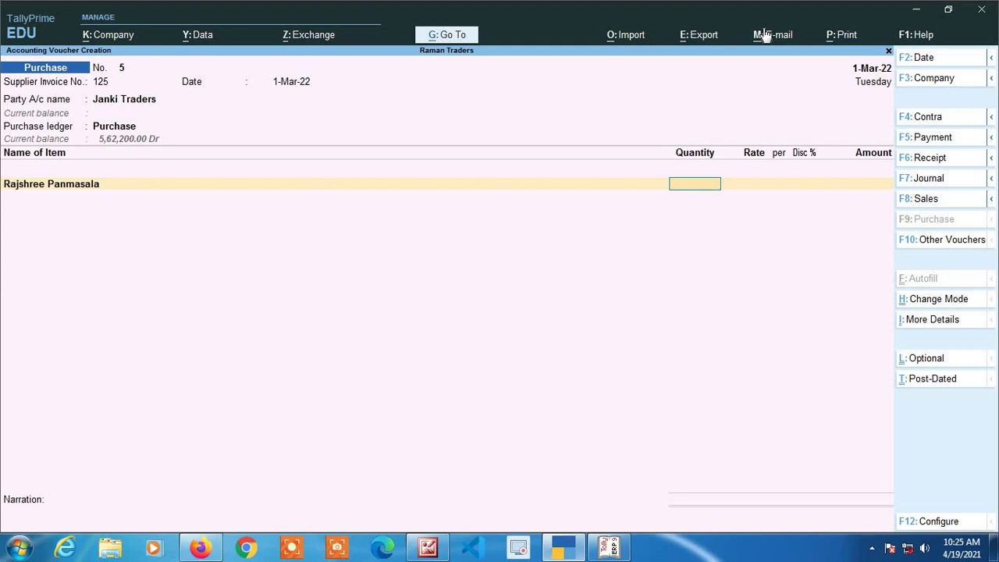
text(100)
key(Return)
text(100)
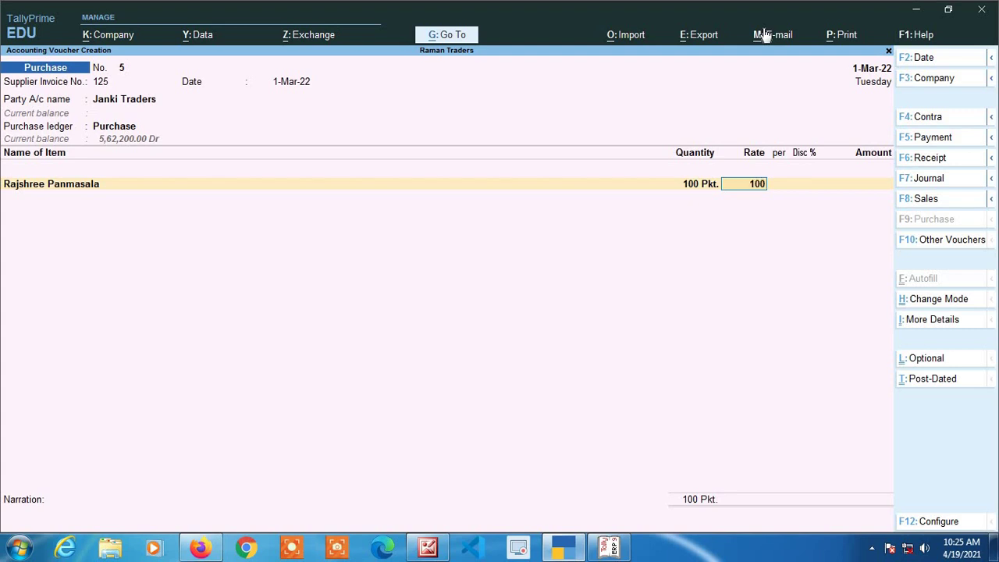
key(Return)
key(Return)
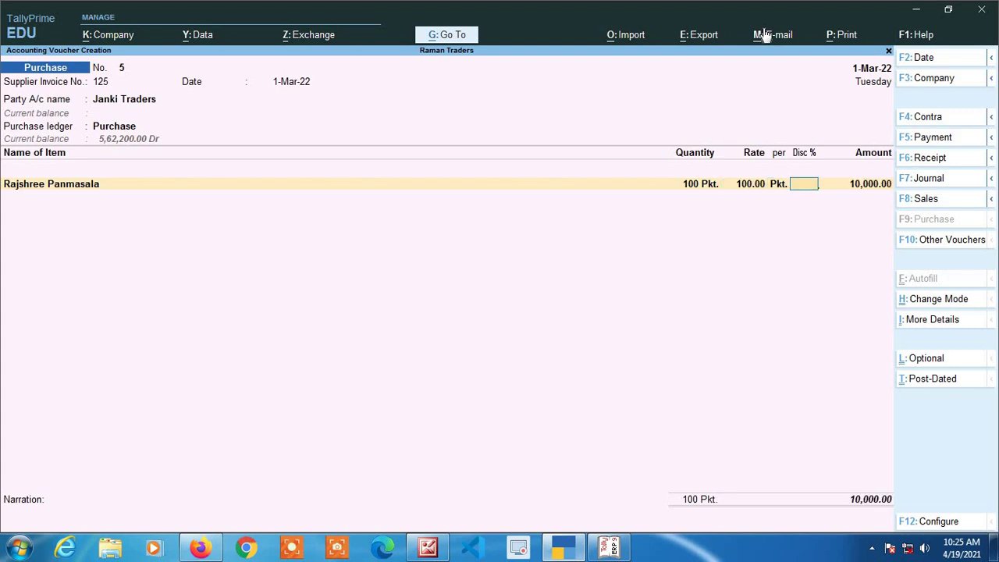
key(Return)
key(Return)
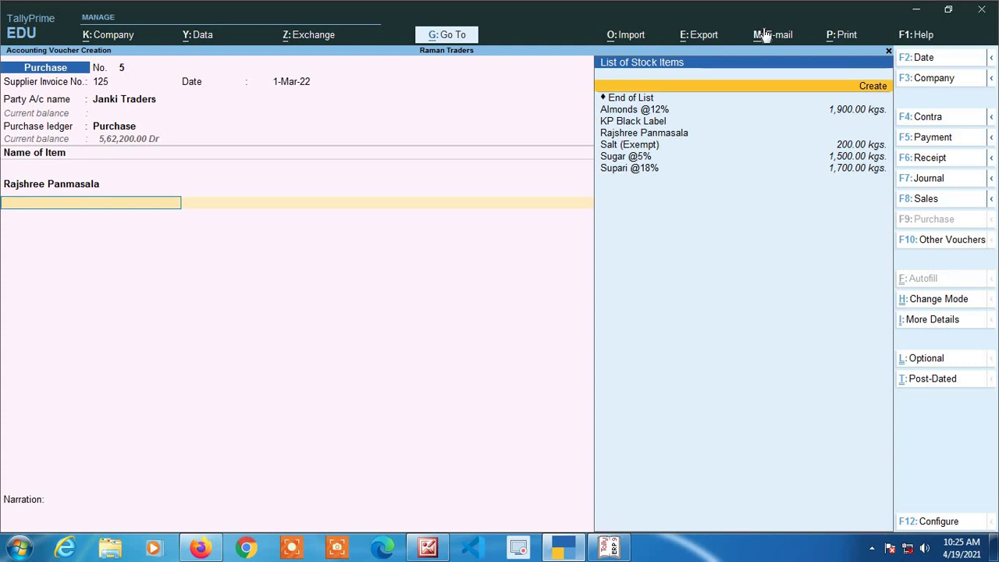
- Add KP Black Label as the second item with quantity 100 Pkt. at a rate of 10 and no discount
key(Down)
key(Down)
key(Down)
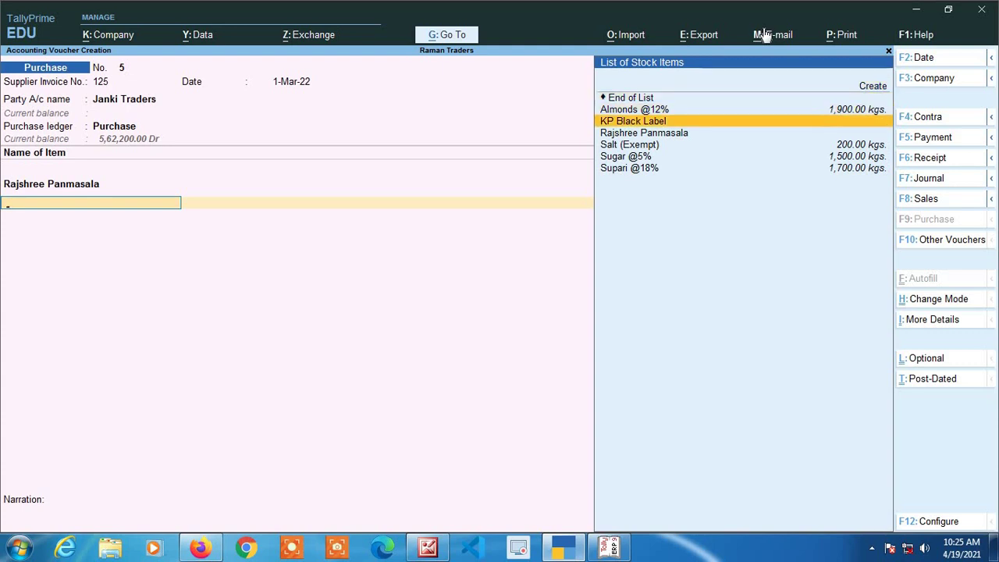
key(Return)
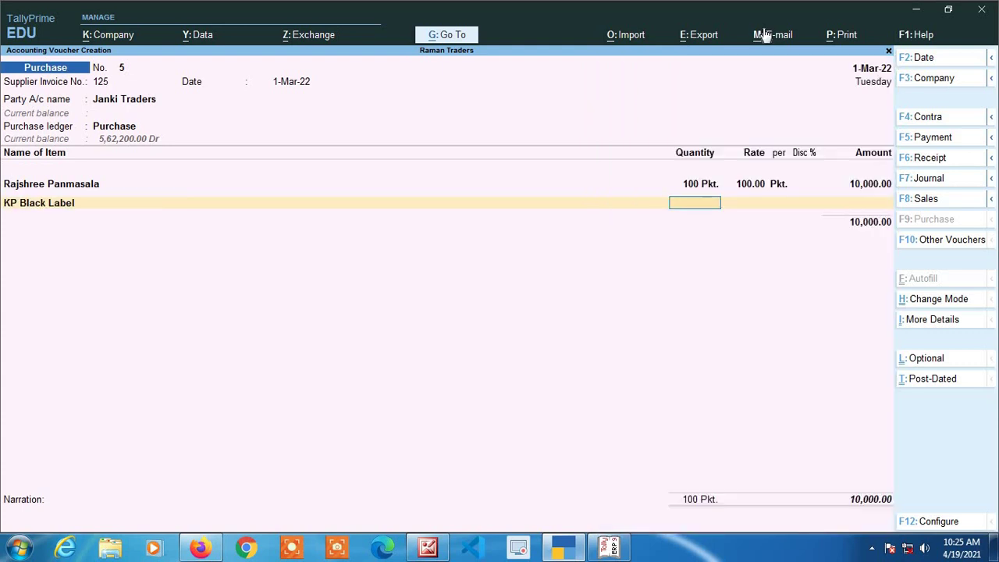
text(100)
key(Return)
text(10)
key(Return)
key(Return)
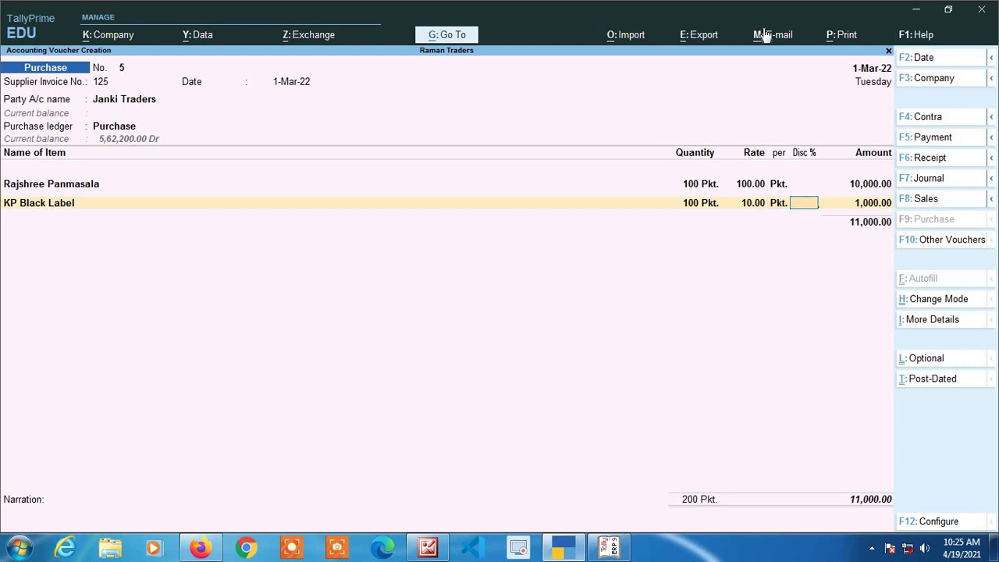
key(Return)
key(Return)
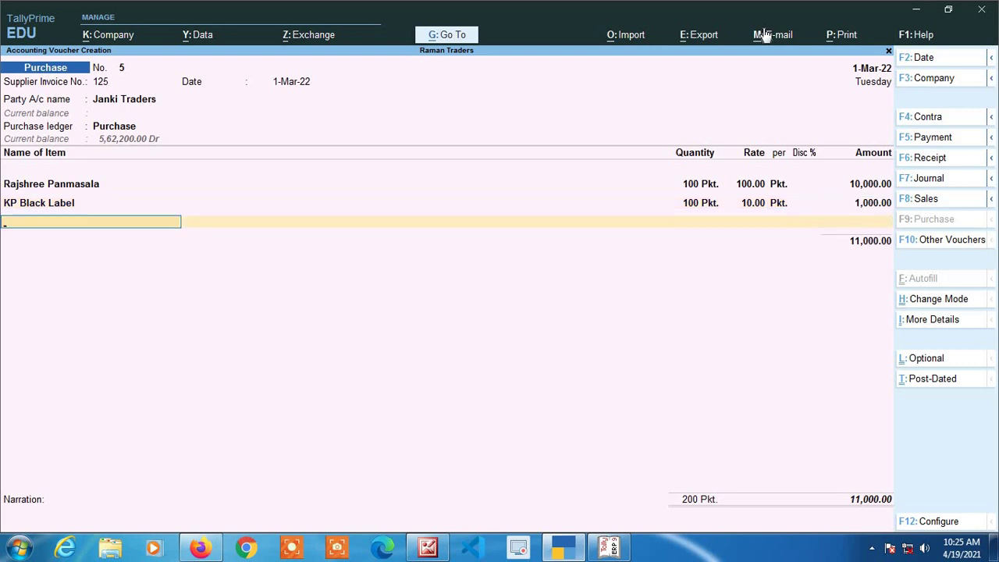
- End the item list and add the Cgst and Sgst ledgers to the purchase voucher
key(Return)
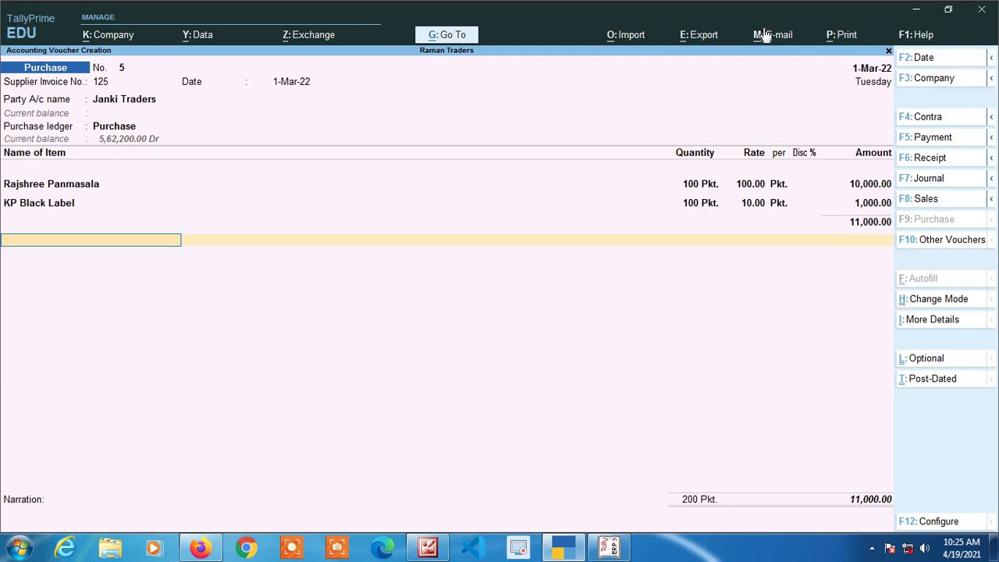
text(cg)
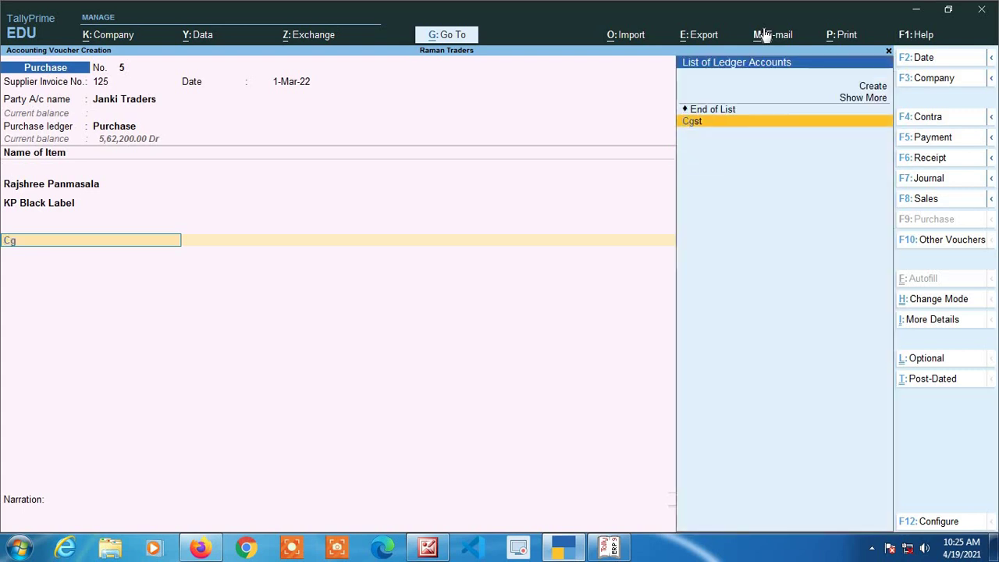
key(Return)
key(Return)
text(sg)
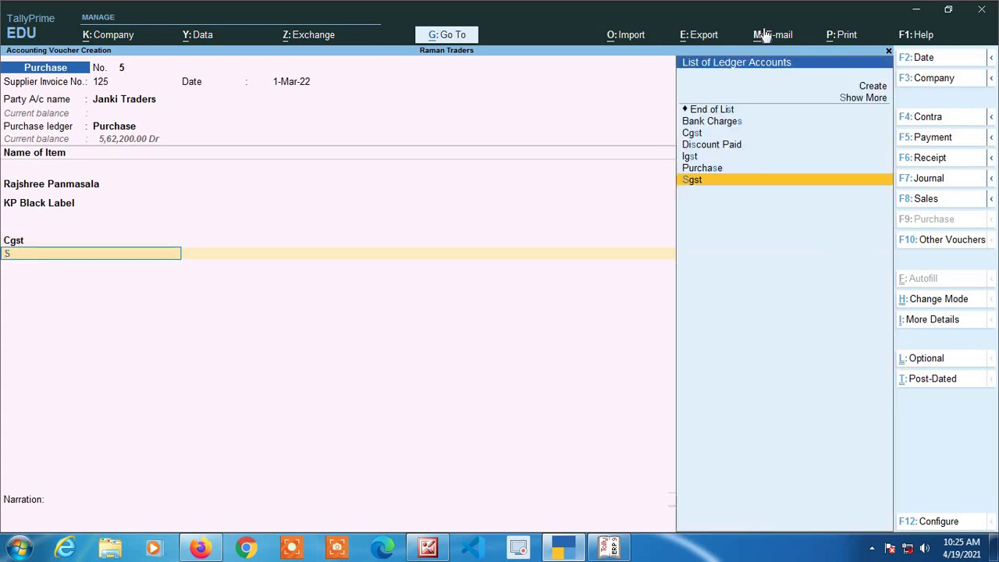
key(Return)
key(Return)
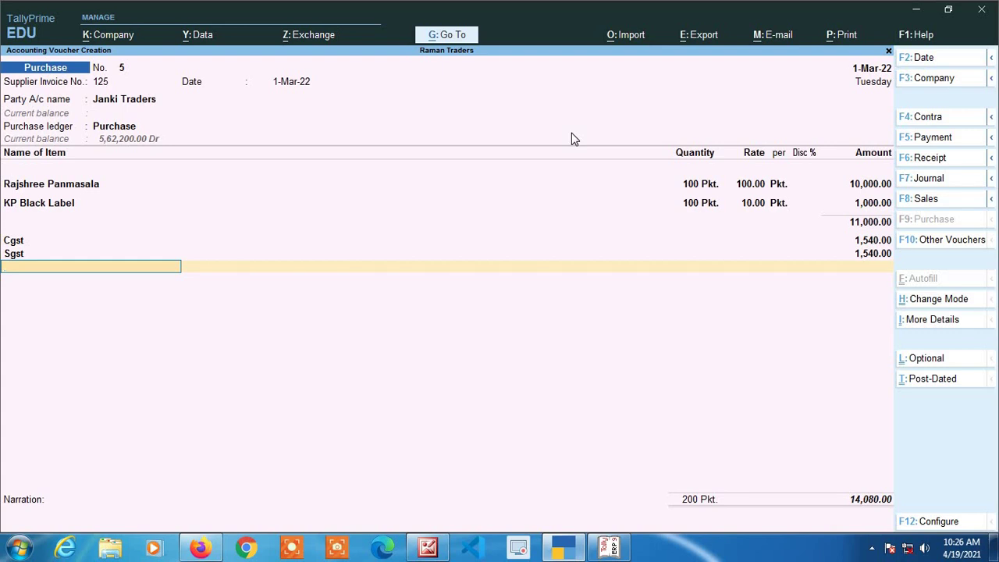
- Start a new ledger from within the voucher, name it Cess and place it under Duties & Taxes
key(alt)
key(space)
key(Up)
key(Up)
key(Up)
key(Up)
key(Up)
key(Up)
key(Up)
key(Up)
key(Up)
key(Up)
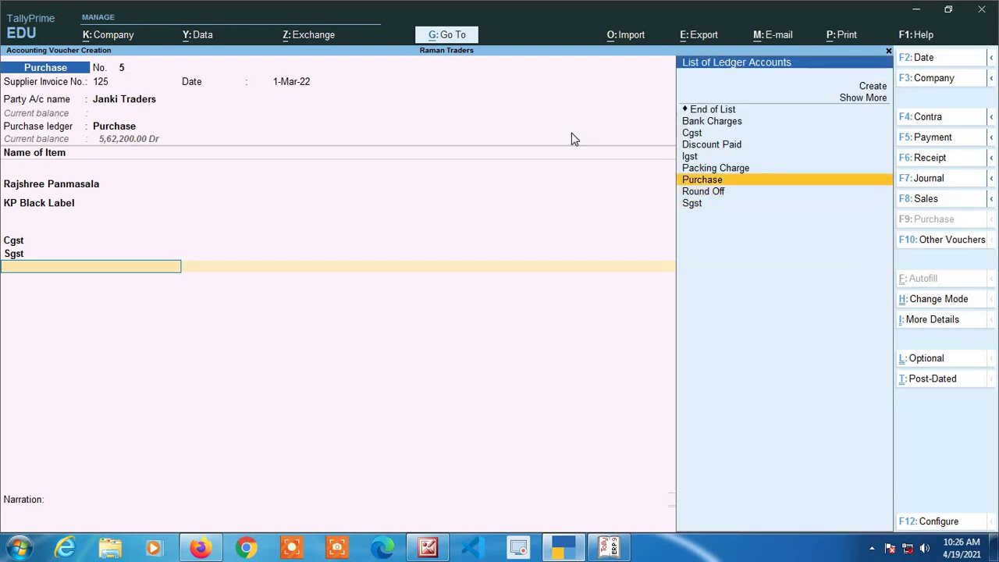
key(Up)
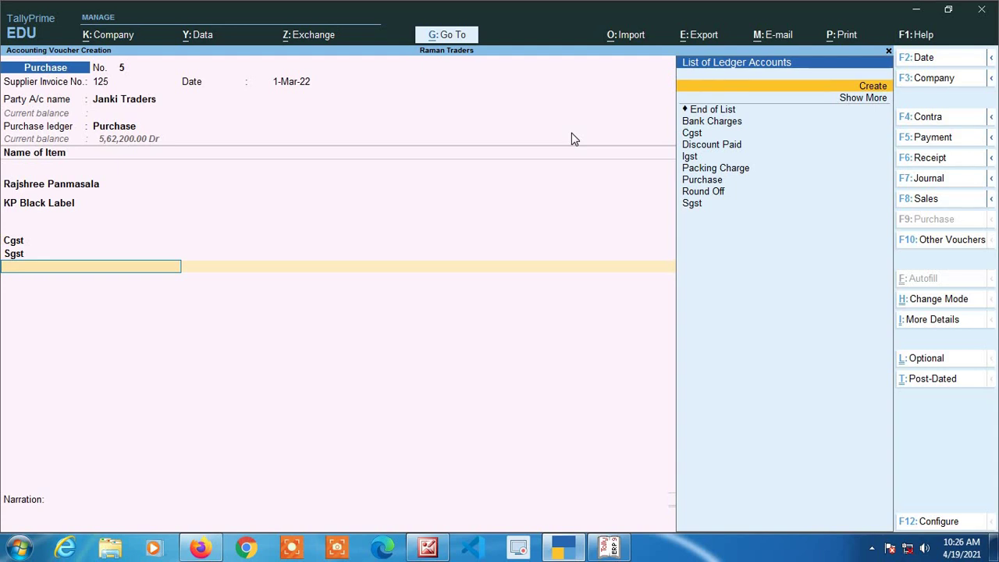
key(Return)
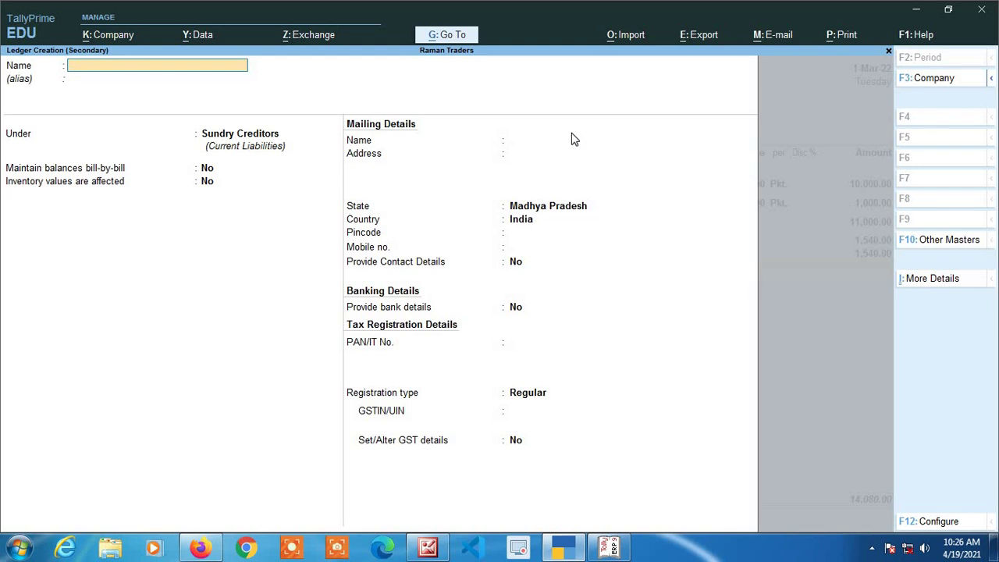
text(Cess)
key(Return)
key(Return)
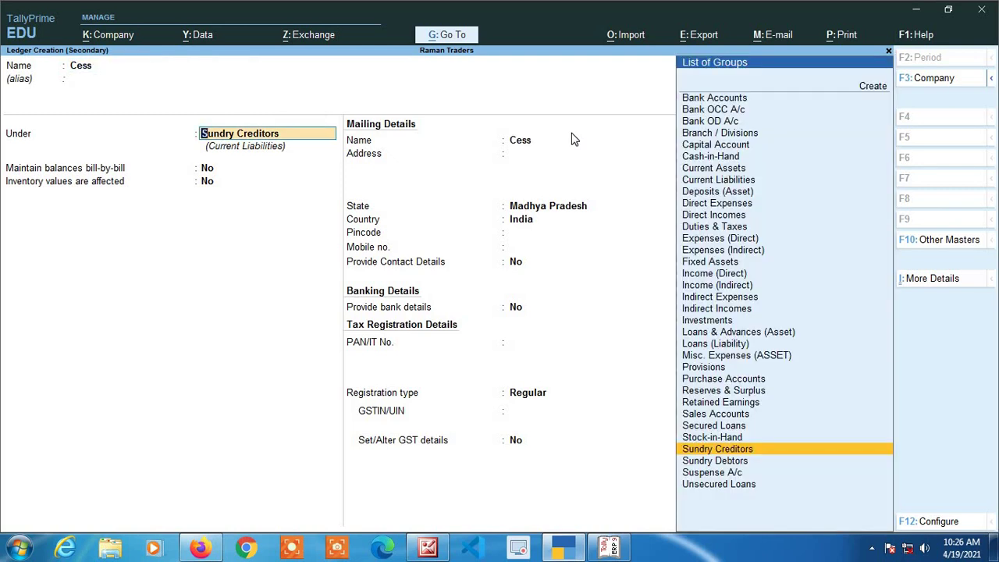
text(Duty)
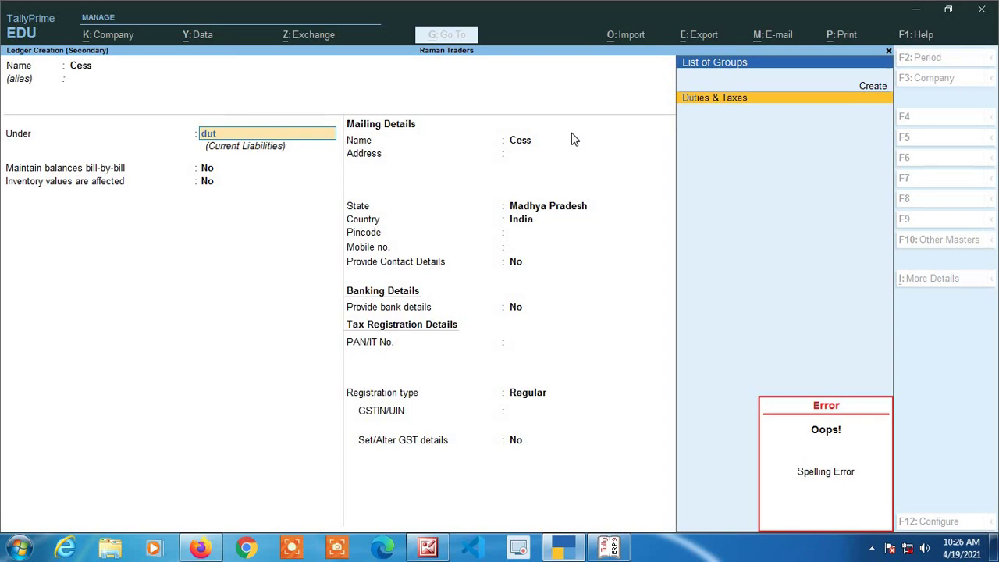
key(Return)
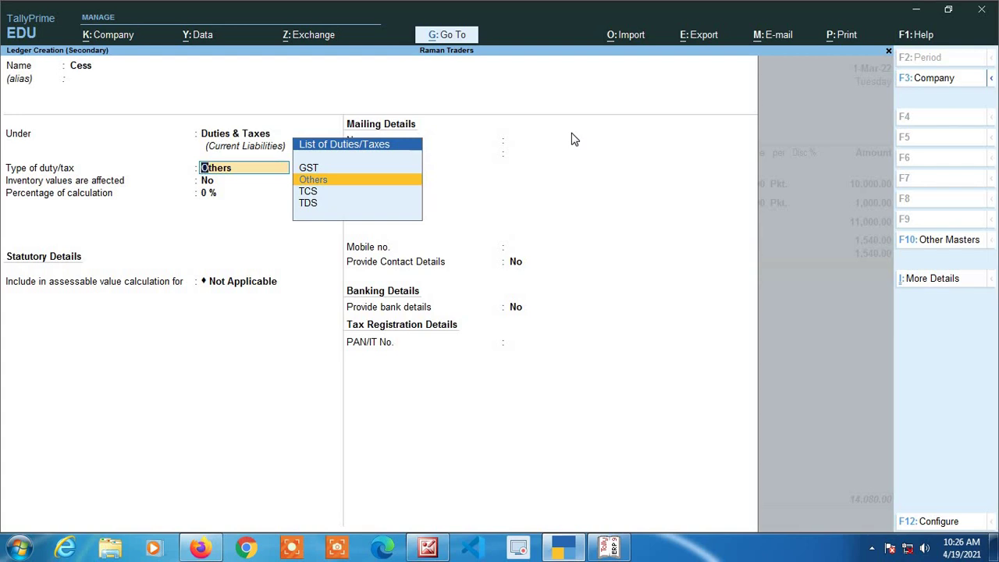
- Set the Cess ledger to duty type GST, tax type Cess and valuation type Any, keep 0 % calculation and no rounding, and save it
key(Up)
key(Return)
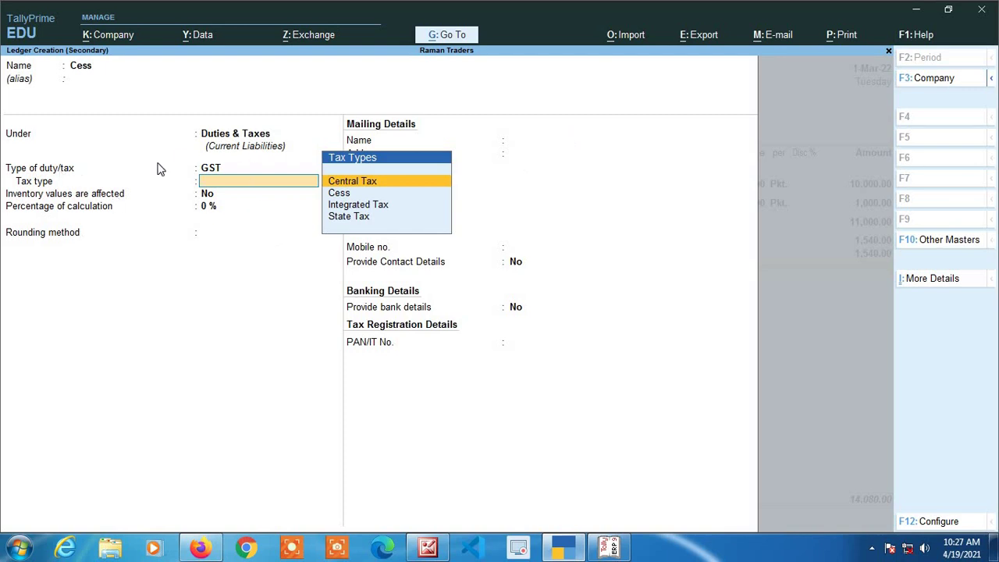
key(Down)
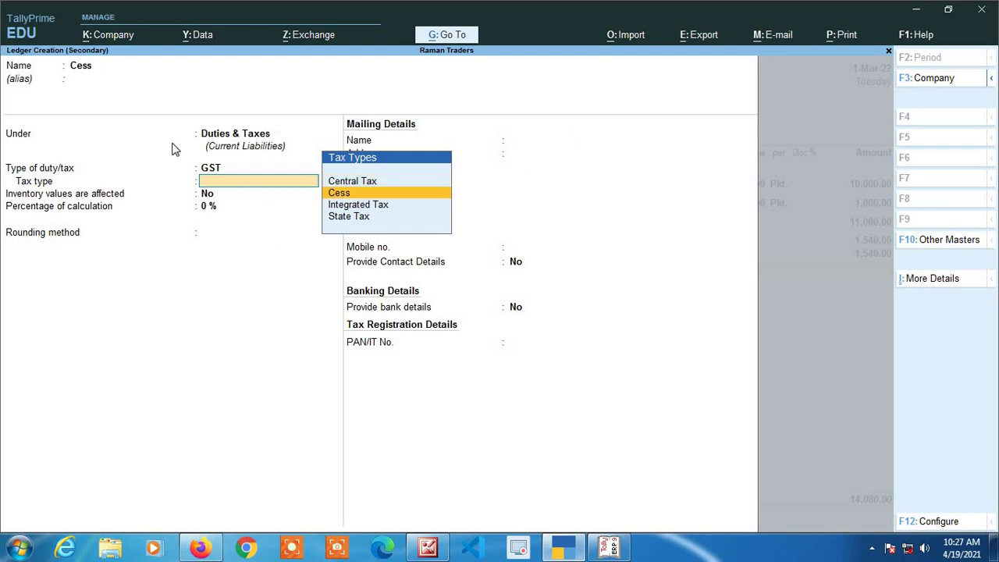
key(Return)
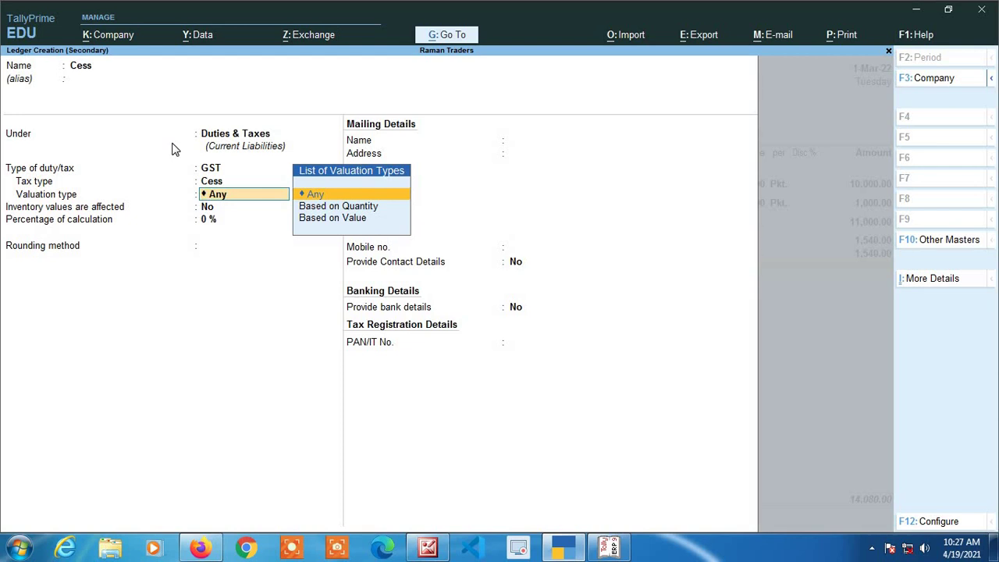
key(Return)
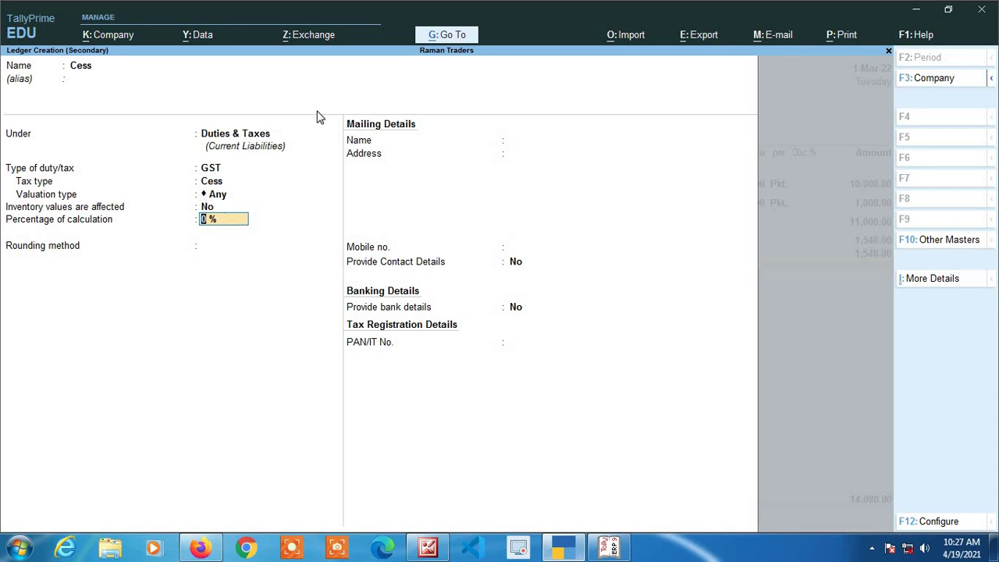
key(Return)
key(Return)
key(Return)
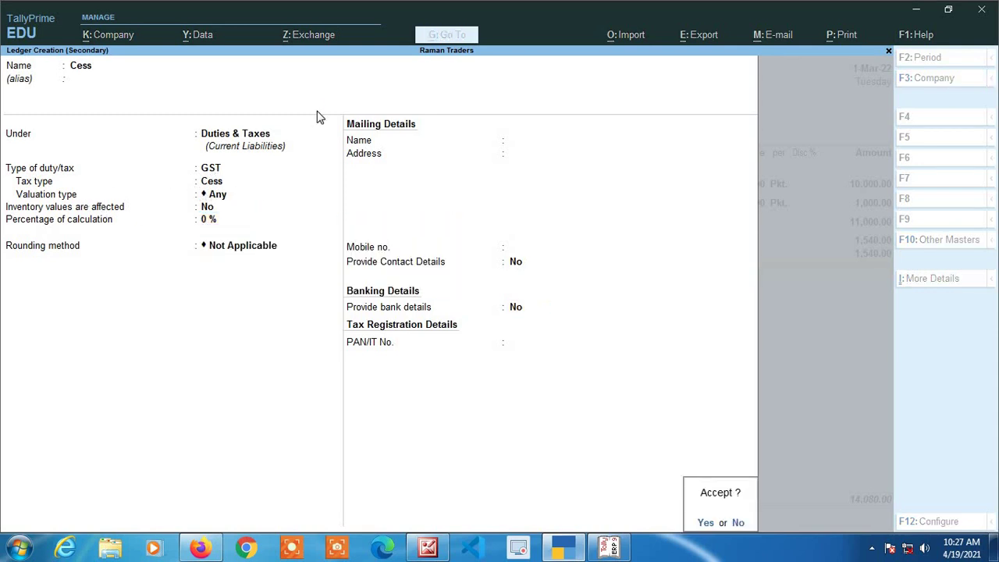
key(Return)
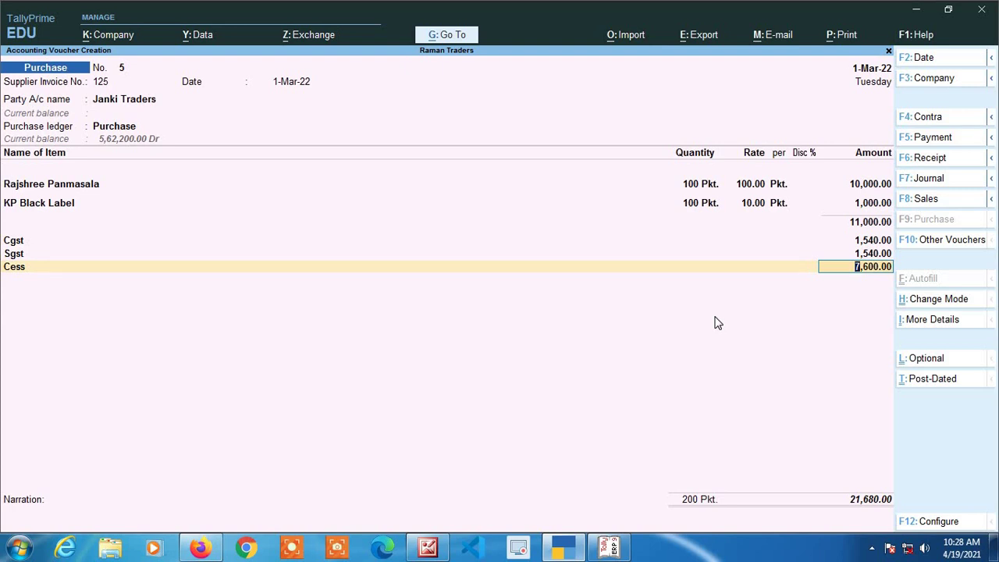
- Open the GST - Tax Analysis from the additional details of the purchase voucher
click(922, 326)
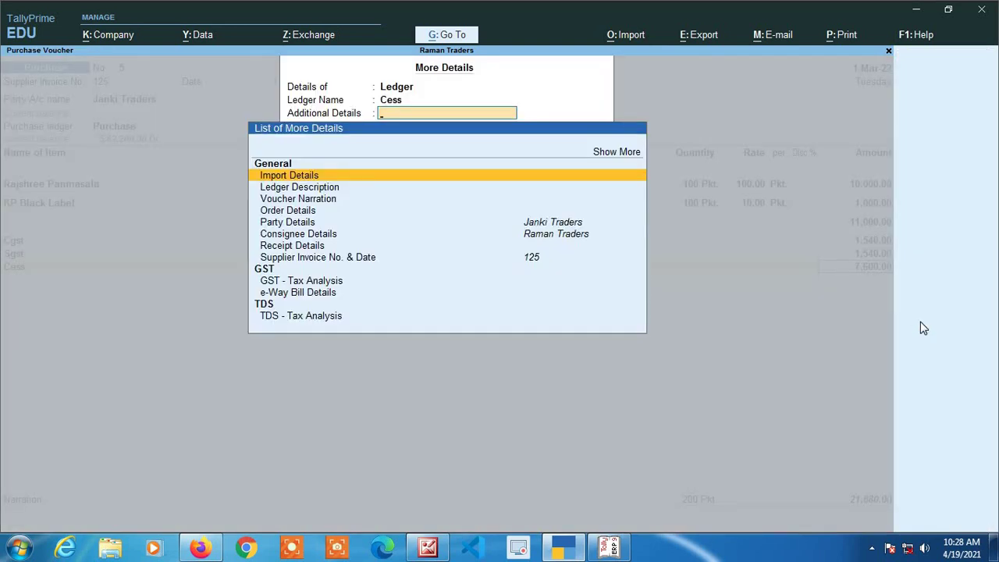
key(Down)
key(Down)
key(Down)
key(Down)
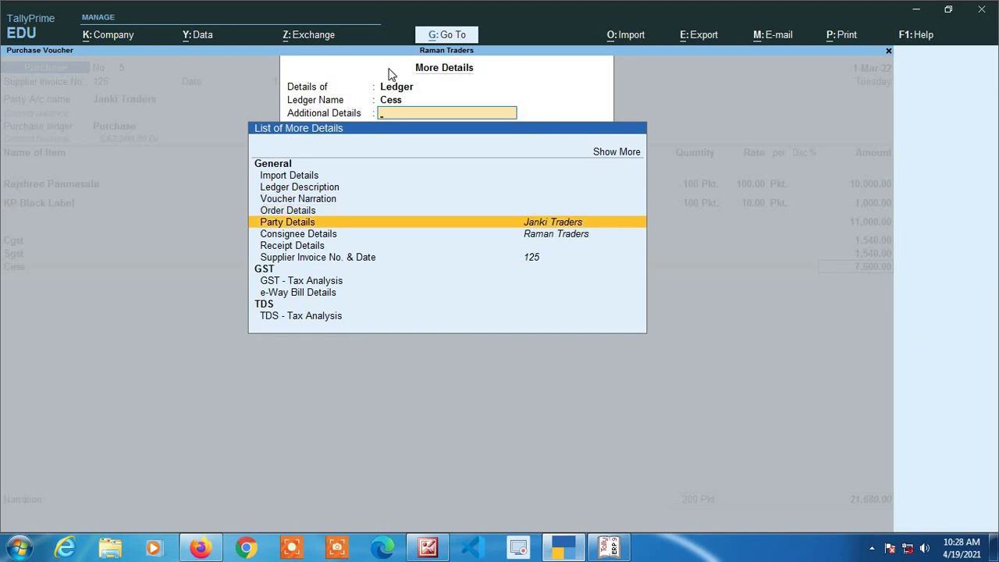
key(Down)
key(Down)
key(Down)
key(Down)
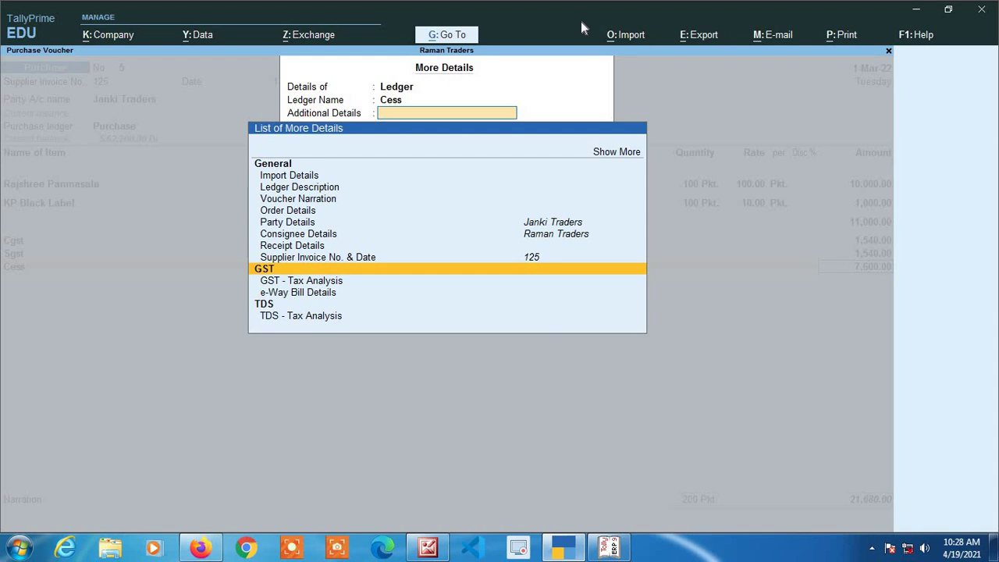
key(Down)
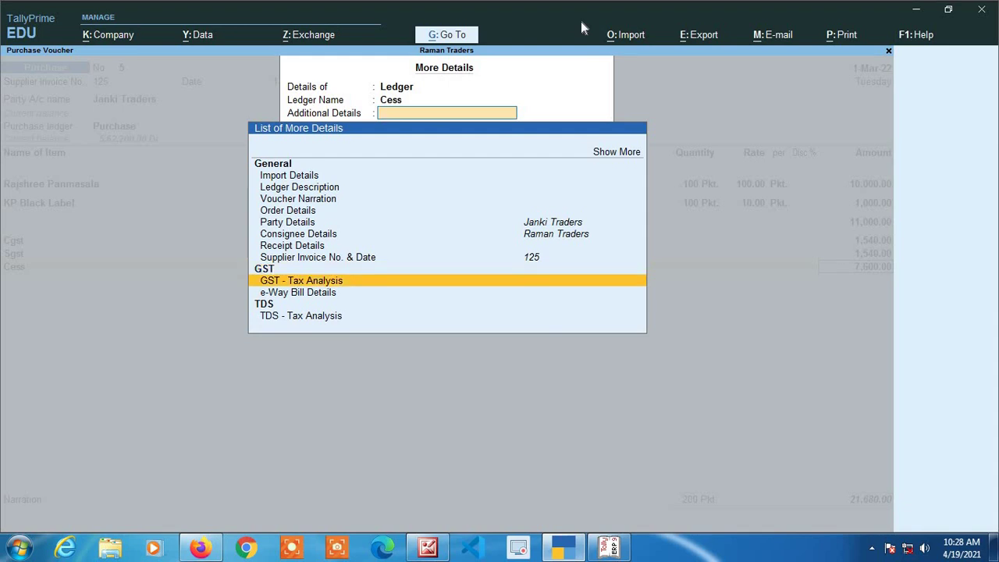
key(Return)
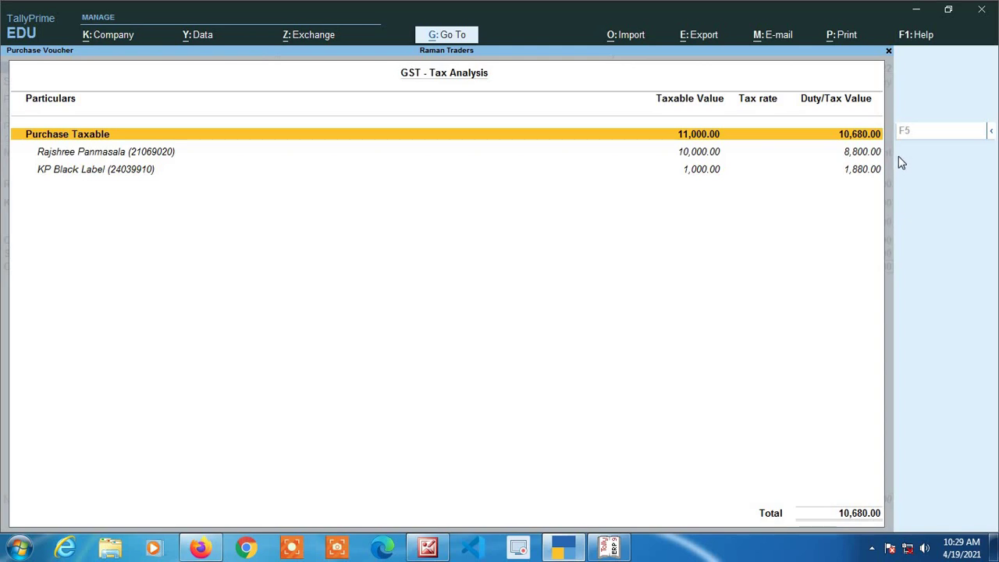
- Examine the detailed central tax, state tax and cess breakdown for Rajshree Panmasala and KP Black Label, and close the analysis
click(991, 131)
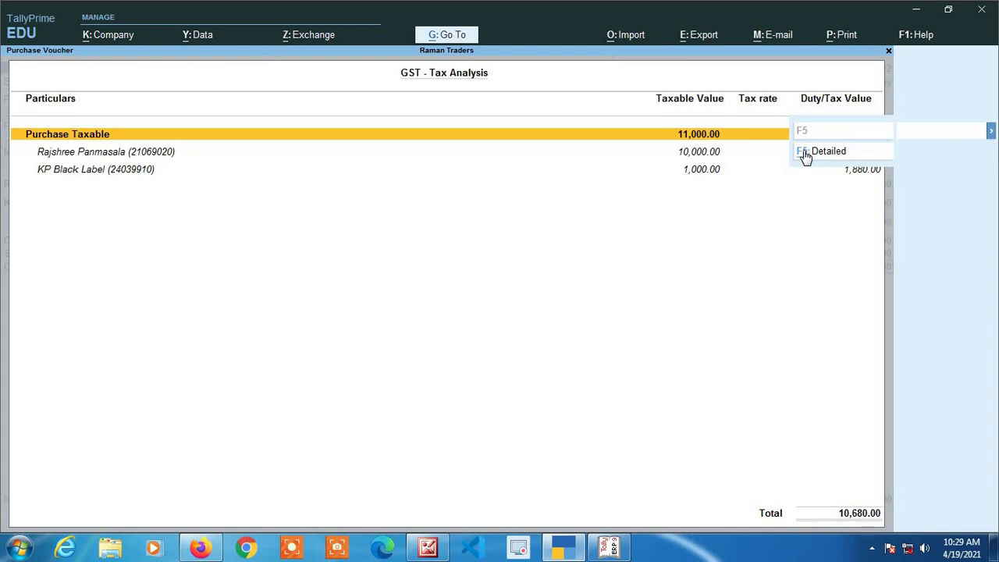
click(991, 131)
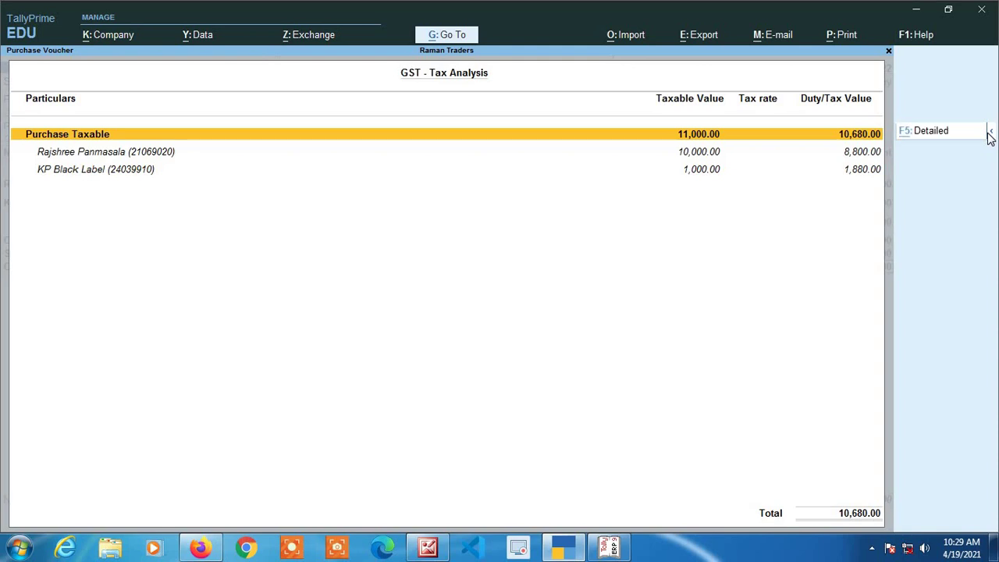
key(F5)
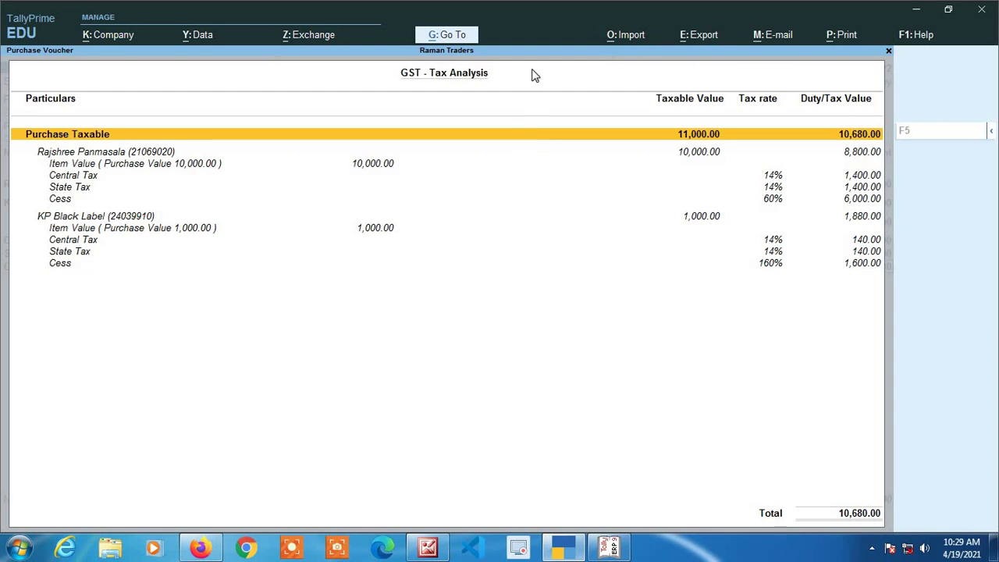
key(Down)
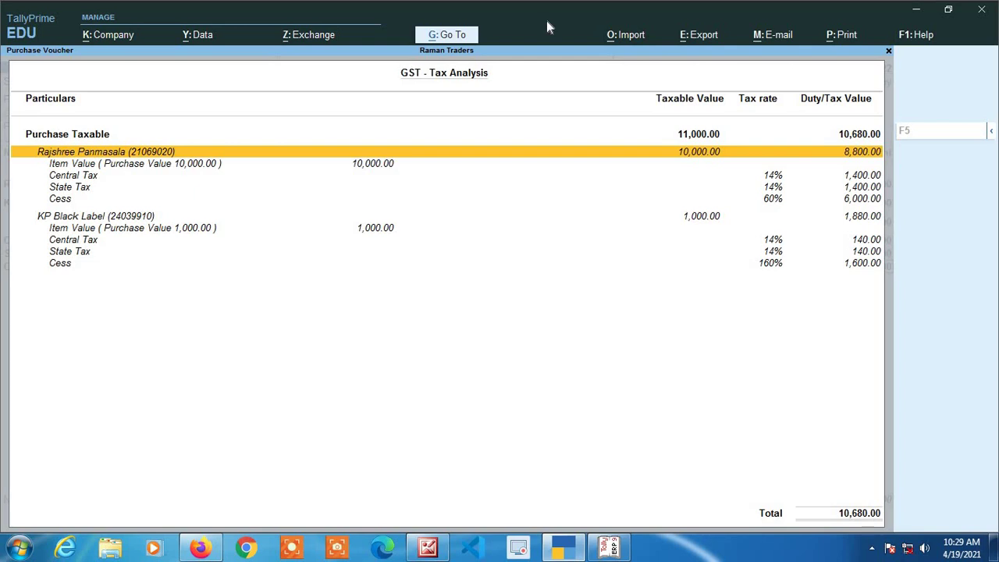
key(Down)
key(Down)
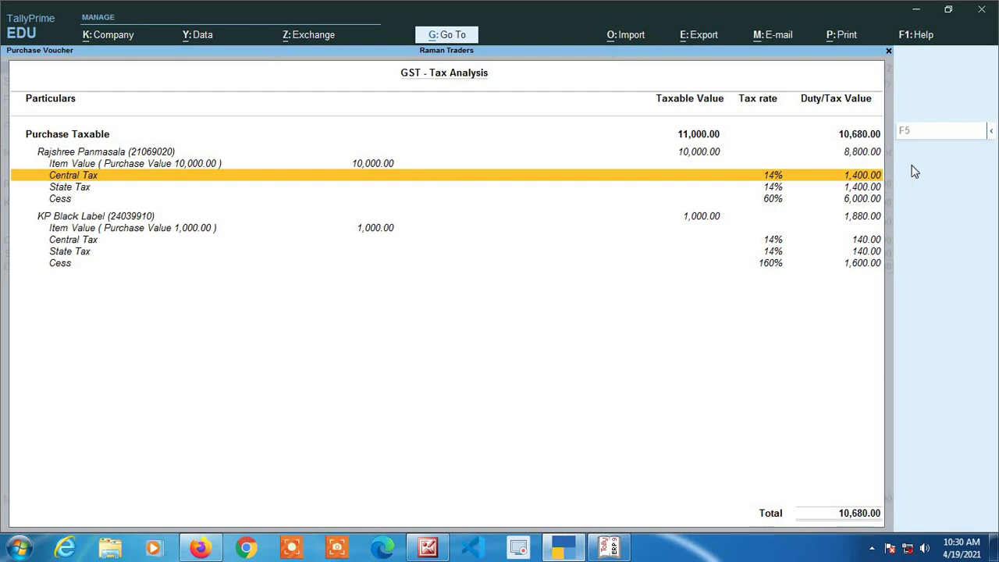
key(Down)
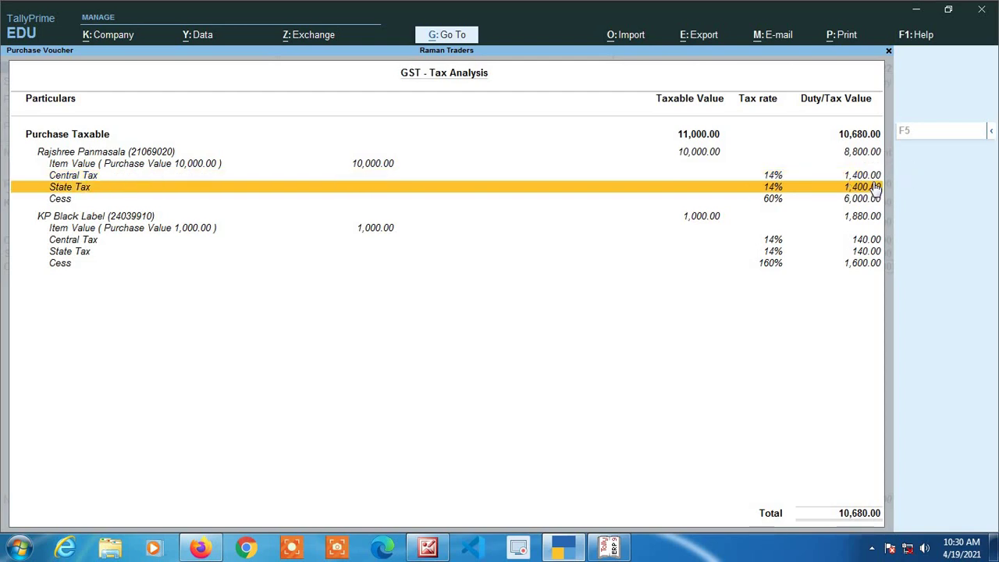
key(Down)
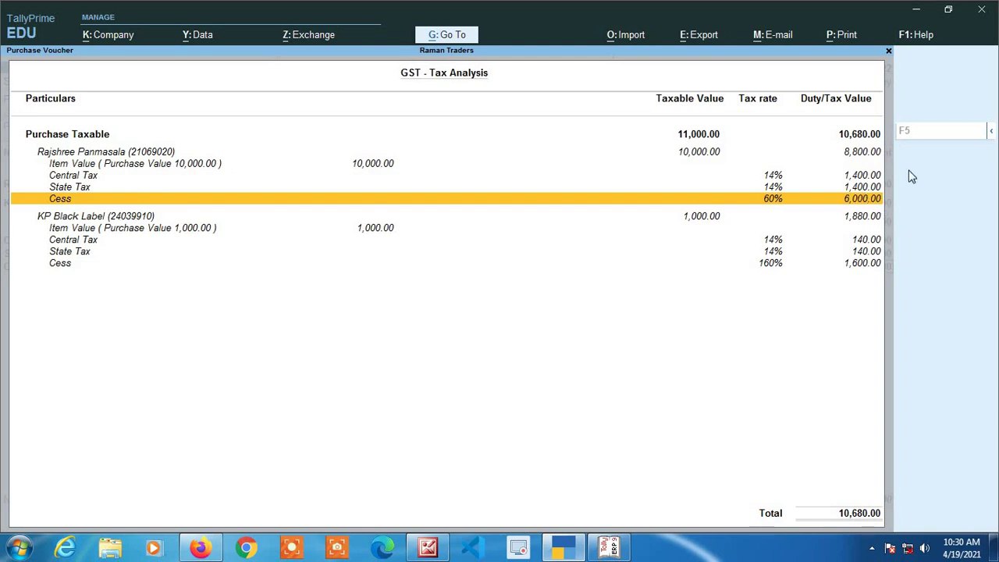
key(Down)
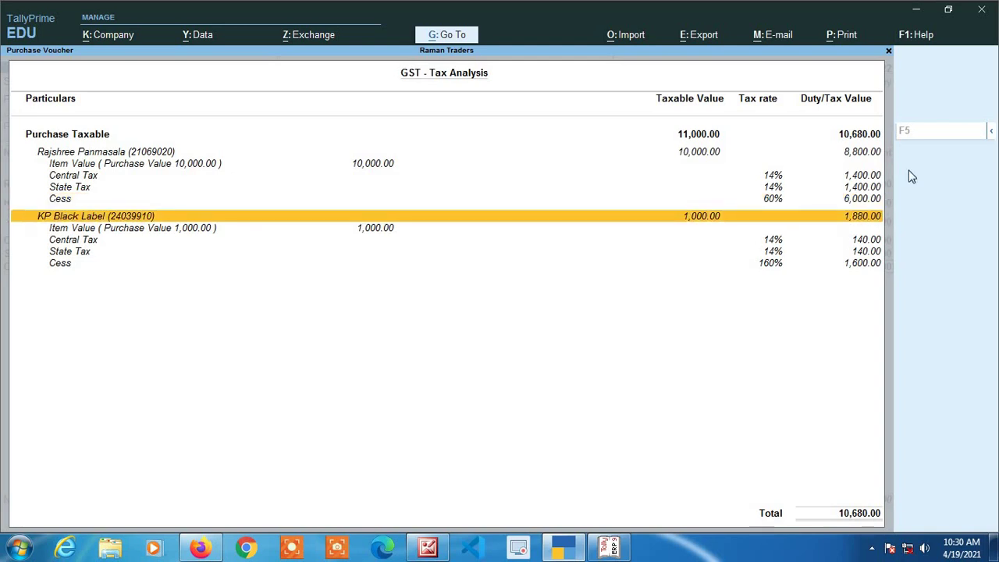
key(Down)
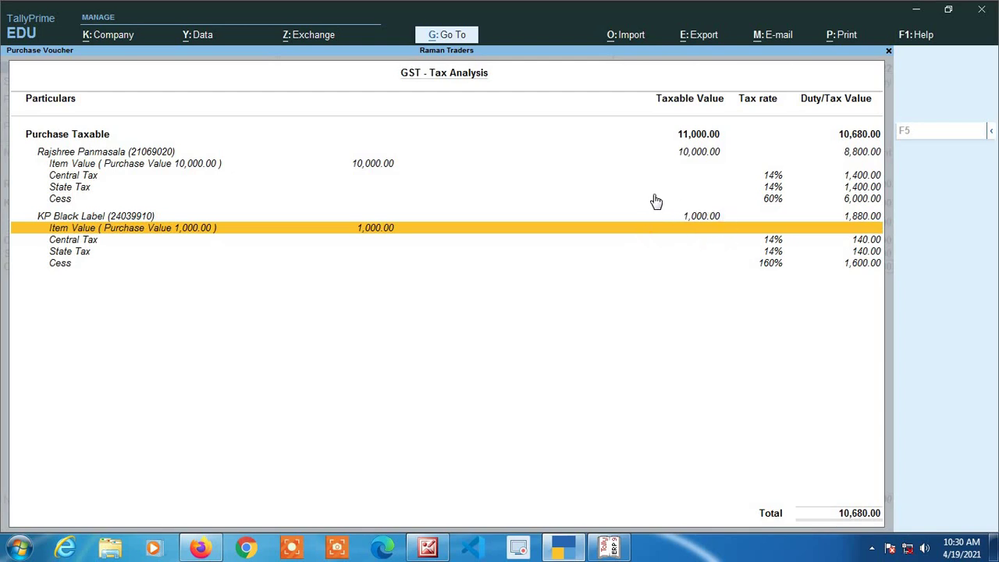
key(Down)
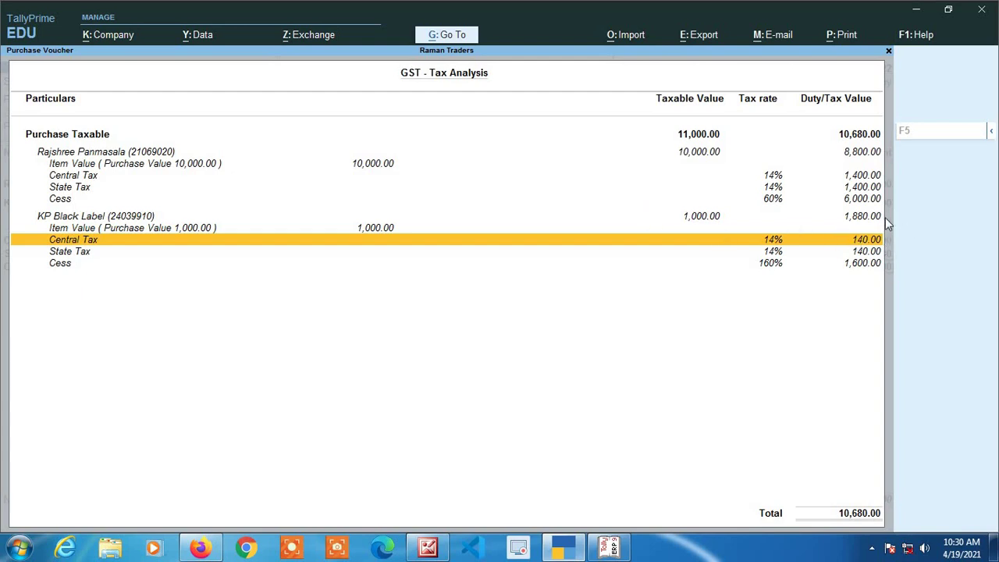
key(Down)
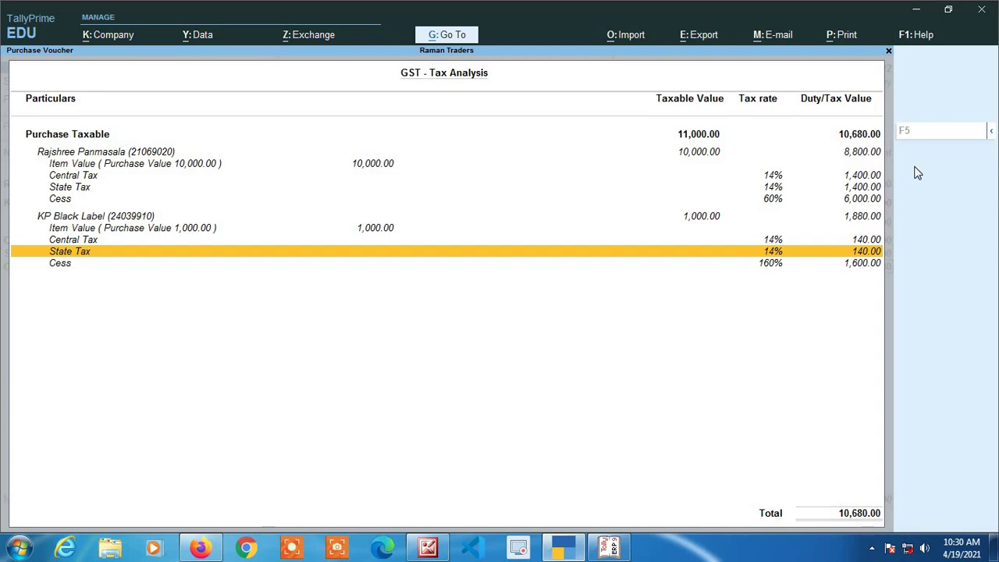
key(Down)
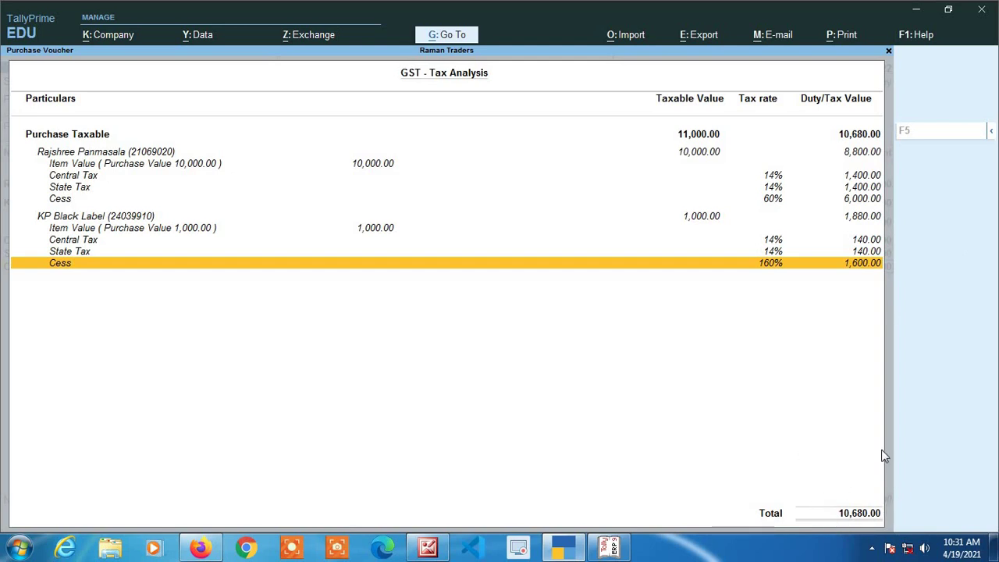
key(Escape)
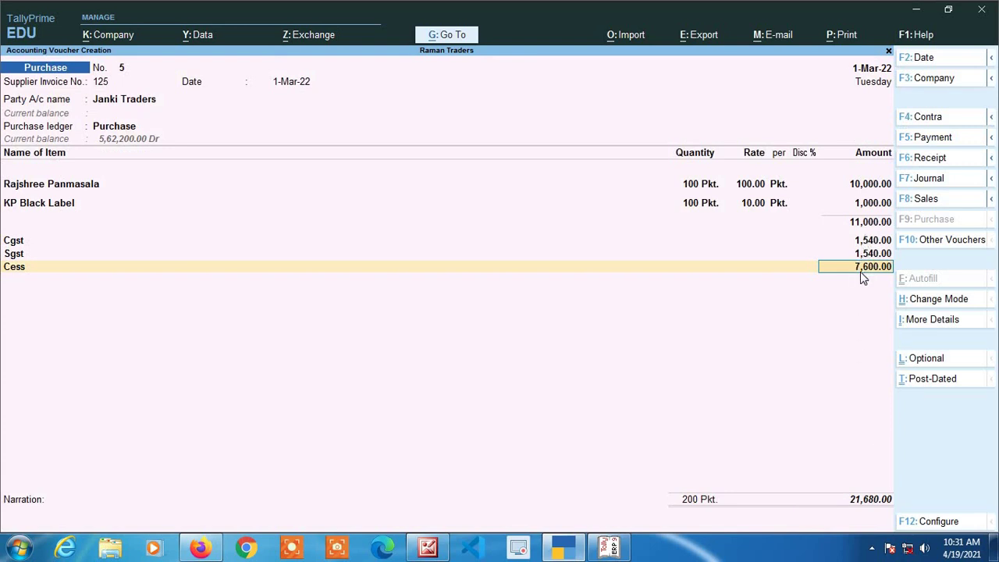
- Finish the Janki Traders purchase voucher without a narration and save it
key(Return)
key(Return)
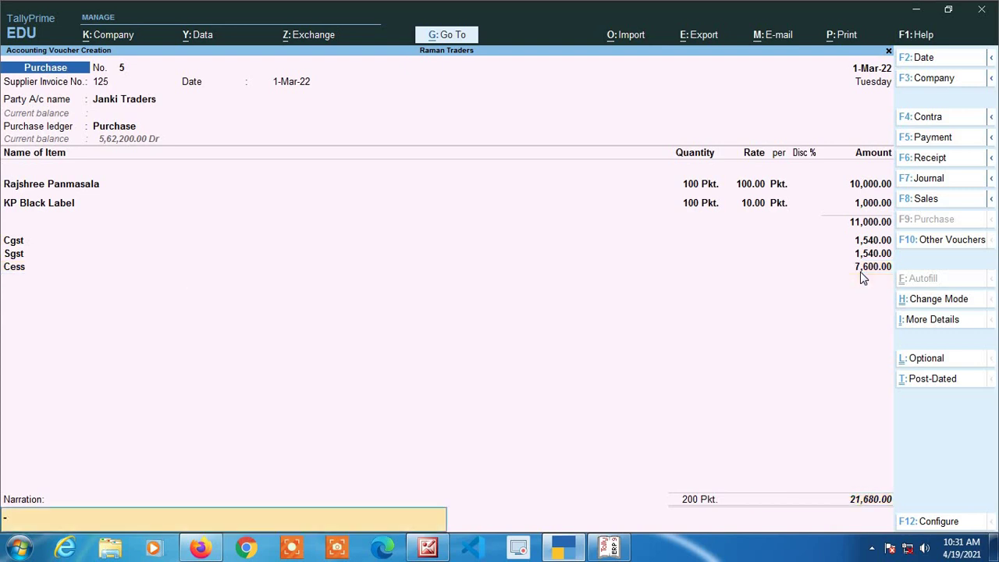
key(Return)
key(Return)
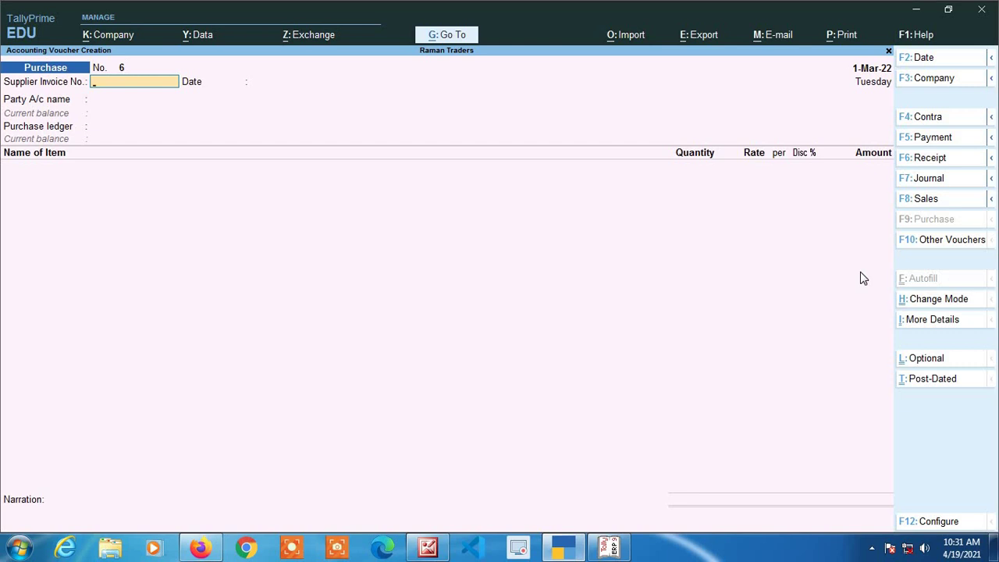
- Start a sales voucher with Deepak Traders as the party and Sales as the sales ledger
key(F8)
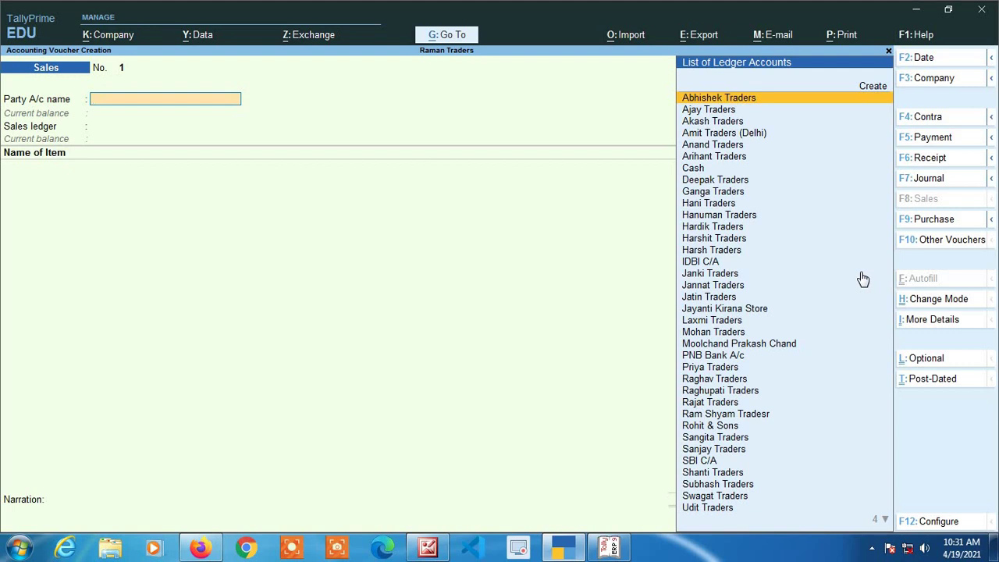
text(Dee)
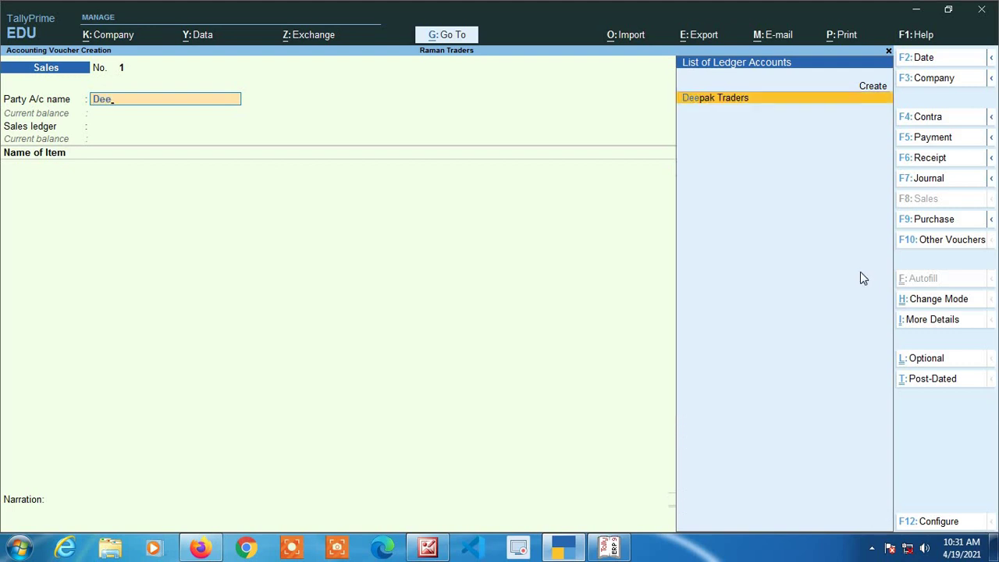
key(Return)
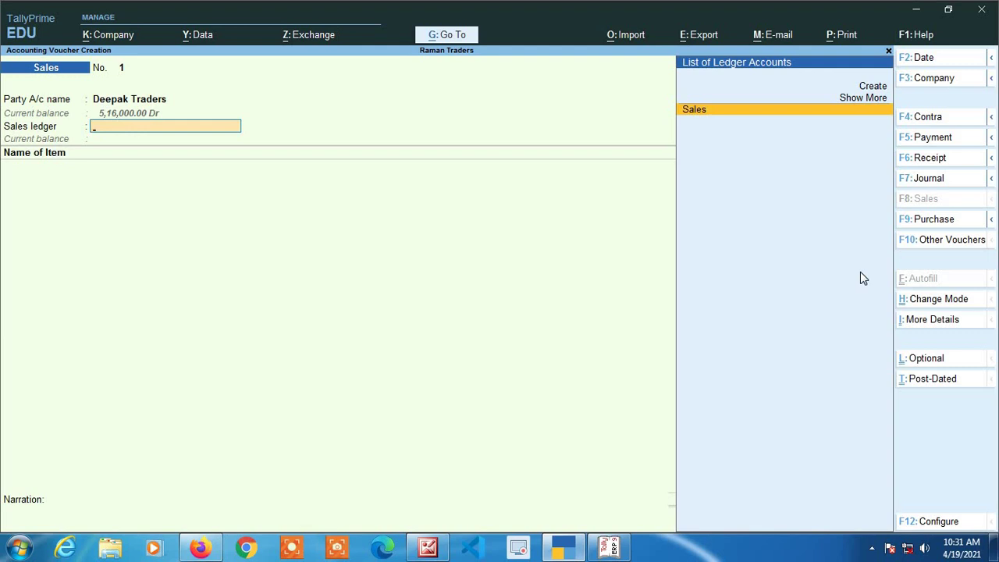
key(Return)
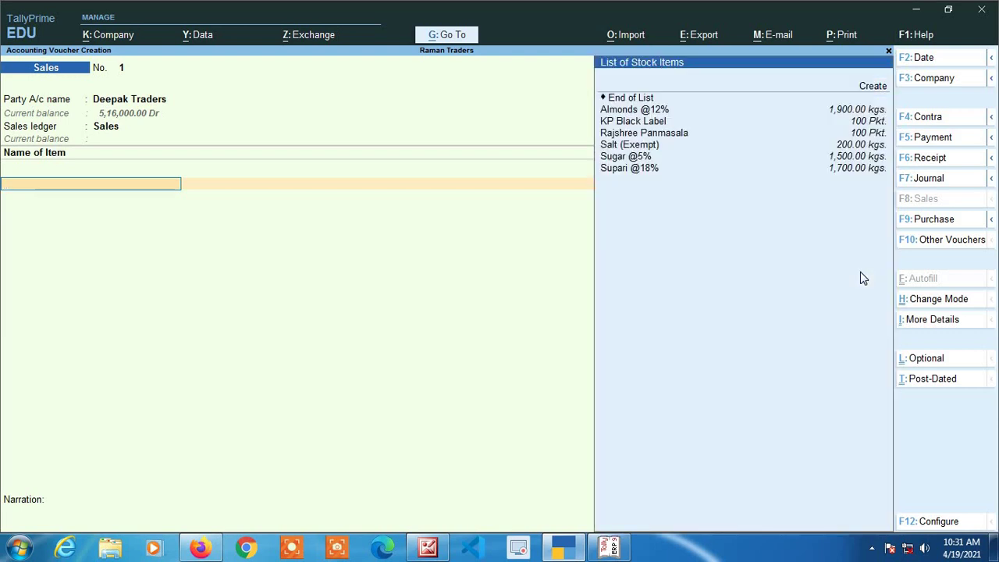
- Add Rajshree Panmasala to the sales voucher with a quantity of 100 Pkt. at a rate of 105
key(Down)
key(Down)
key(Down)
key(Down)
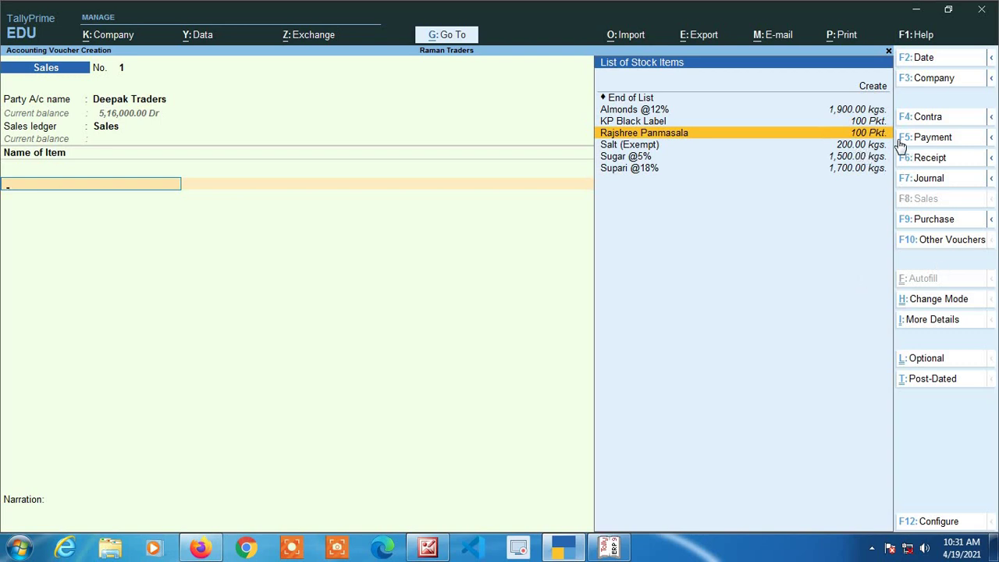
key(Return)
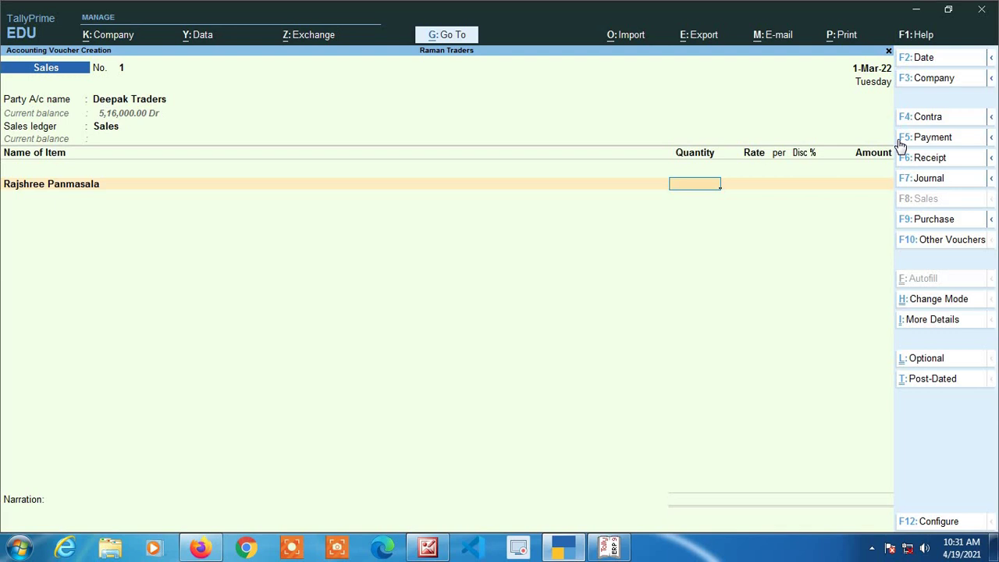
text(100)
key(Return)
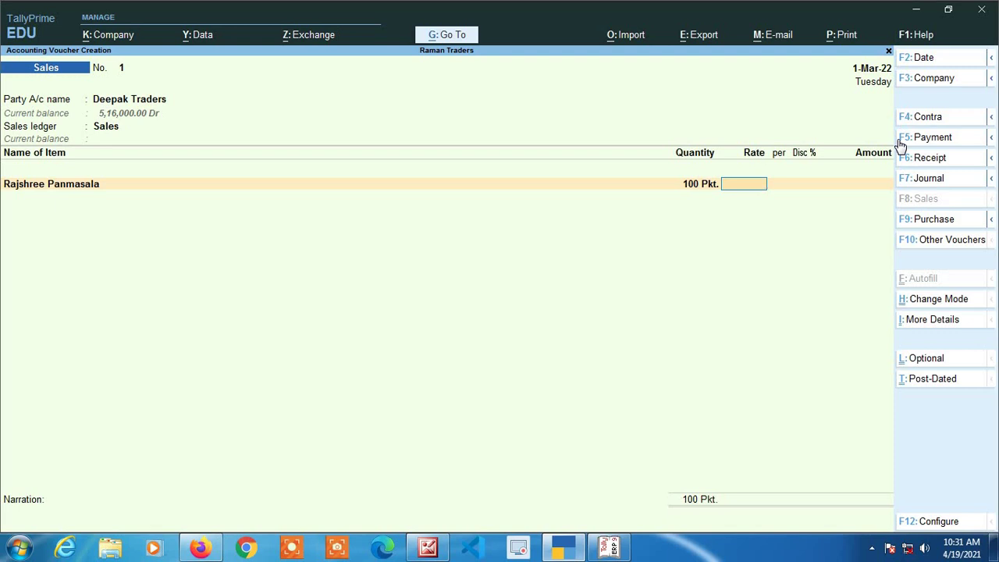
text(105)
key(Return)
key(Return)
key(Return)
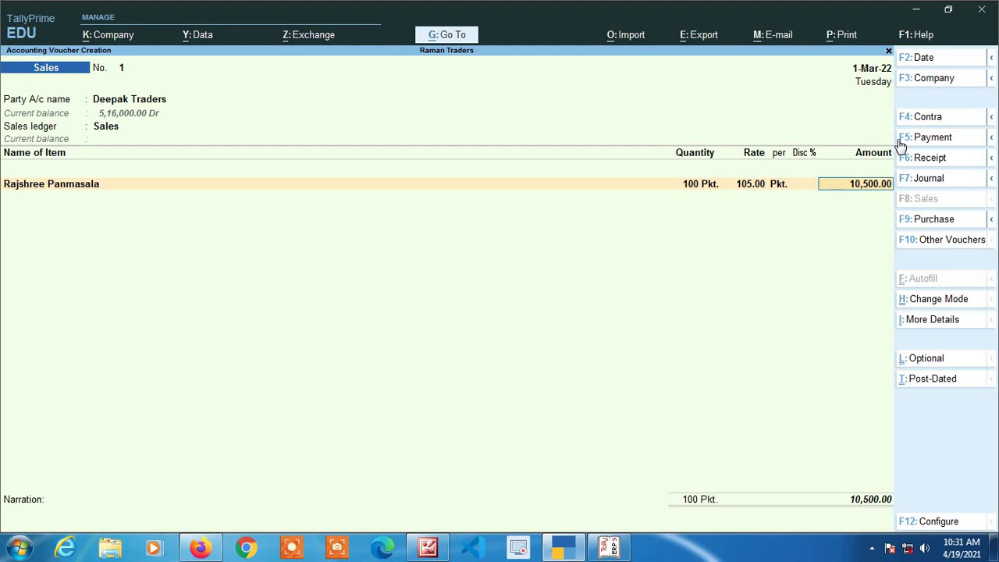
key(Return)
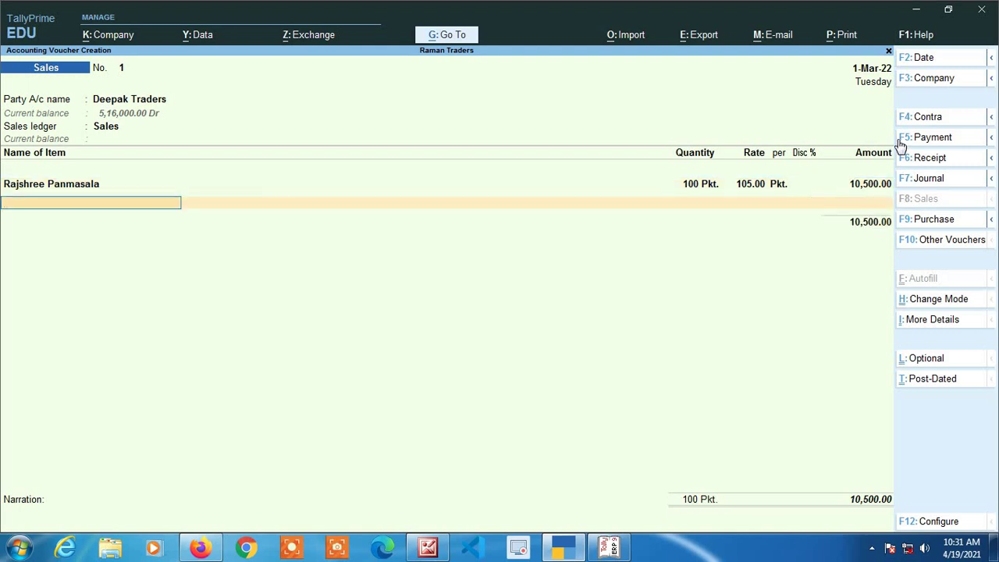
- Add KP Black Label with a quantity of 100 Pkt. at a rate of 11 and end the item list
key(Down)
key(Down)
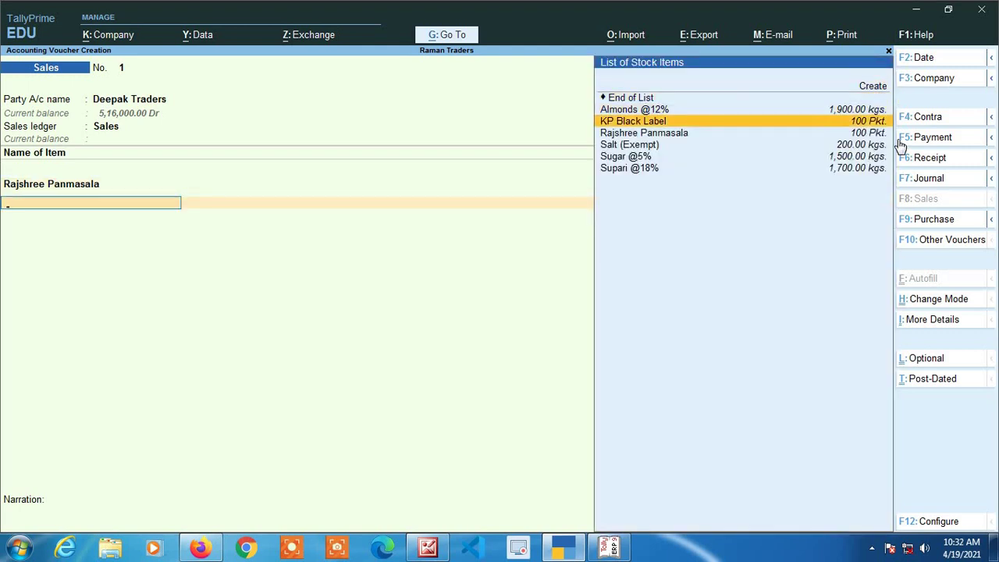
key(Return)
text(100)
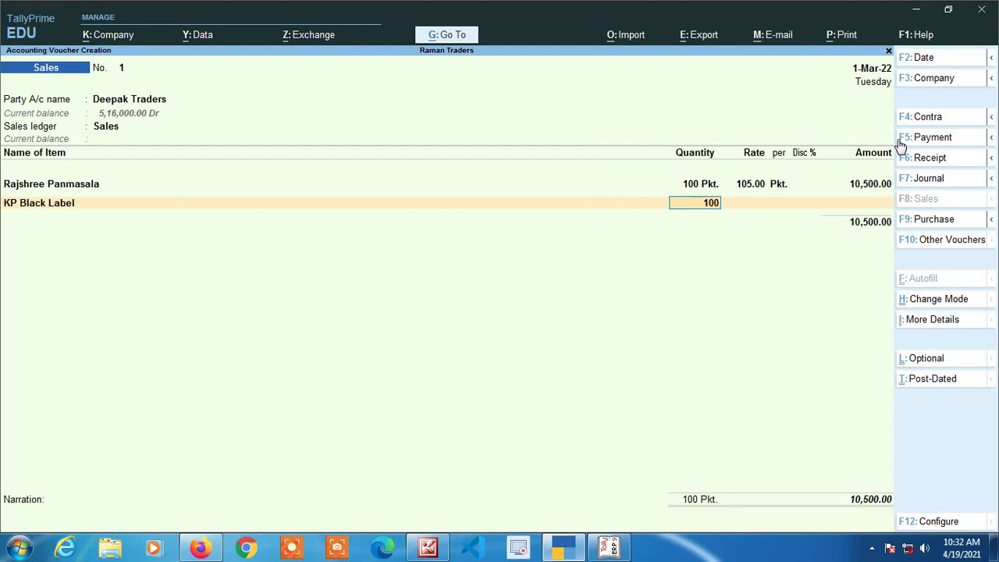
key(Return)
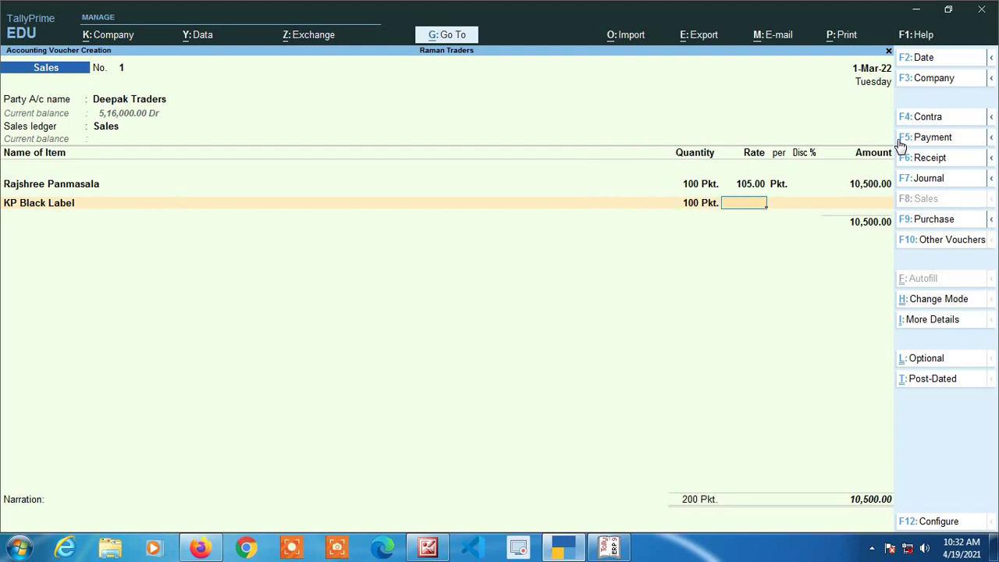
text(1)
key(Return)
key(Return)
key(Return)
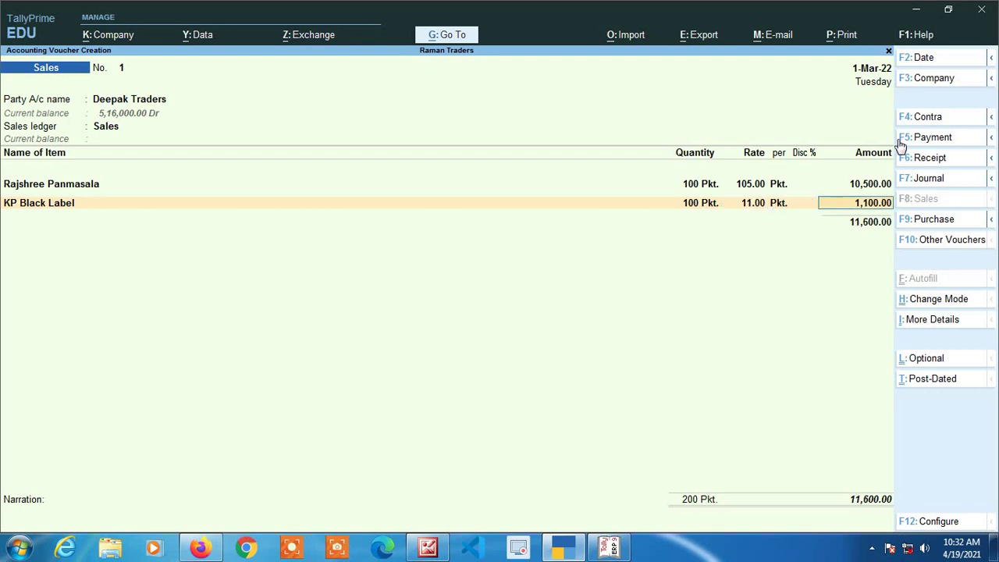
key(Return)
key(Return)
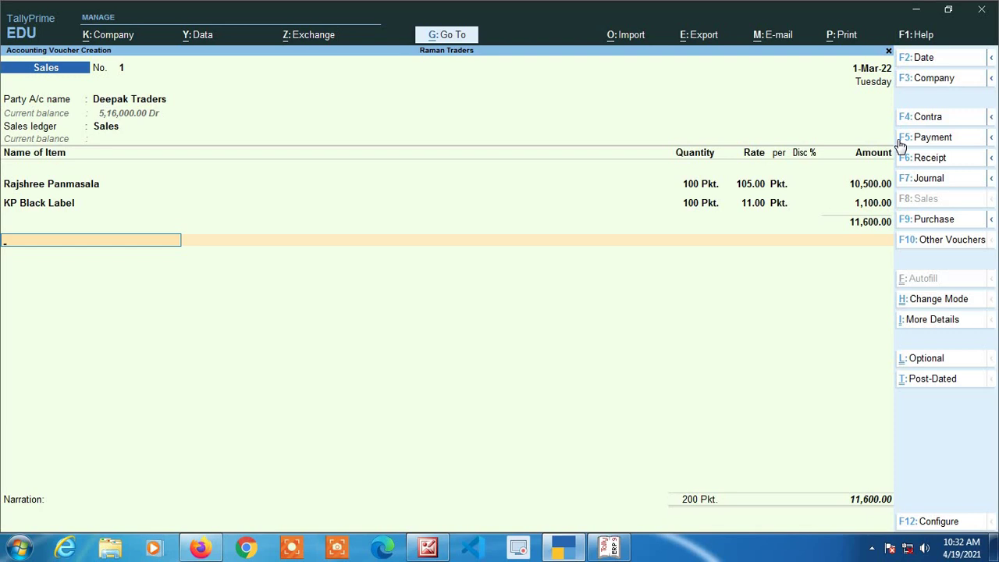
- Add the Cgst, Sgst and Cess tax ledgers below the items of the sales voucher
text(cg)
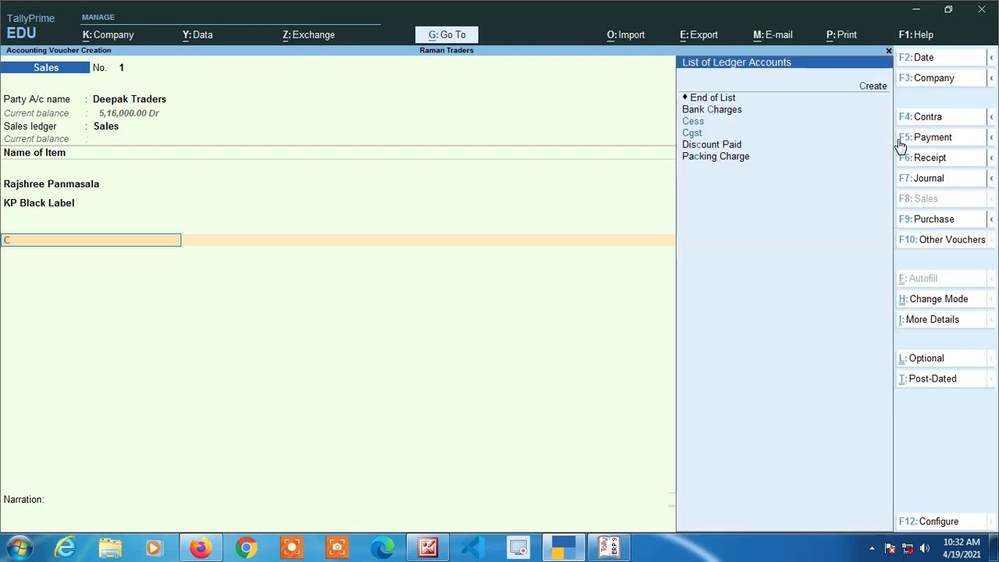
key(Return)
key(Return)
text(sg)
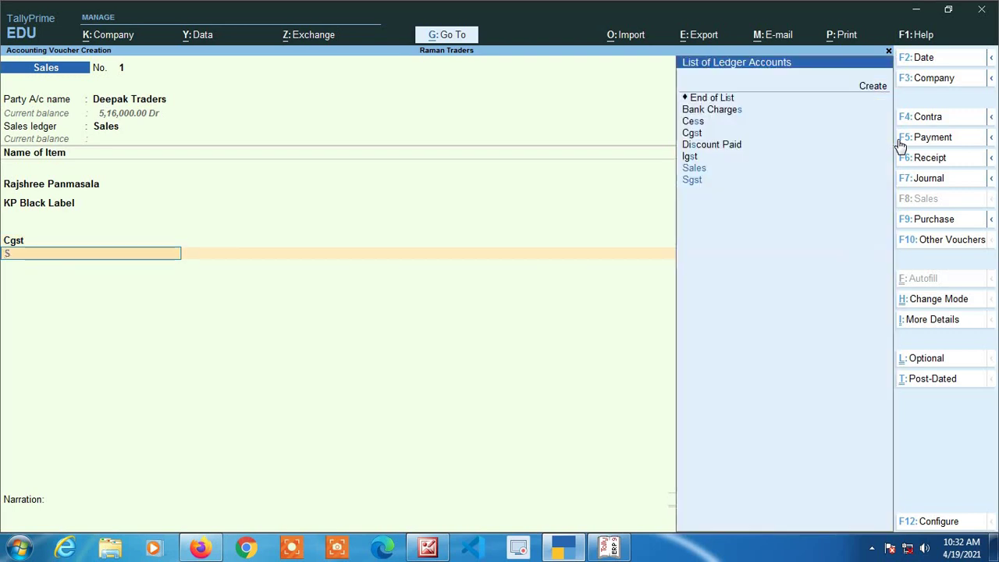
key(Return)
key(Return)
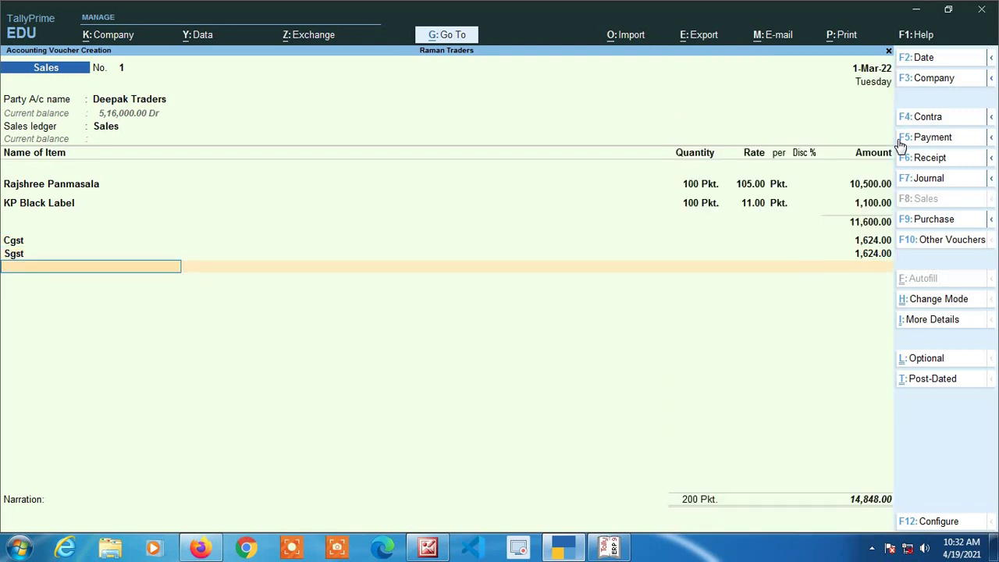
text(Ce)
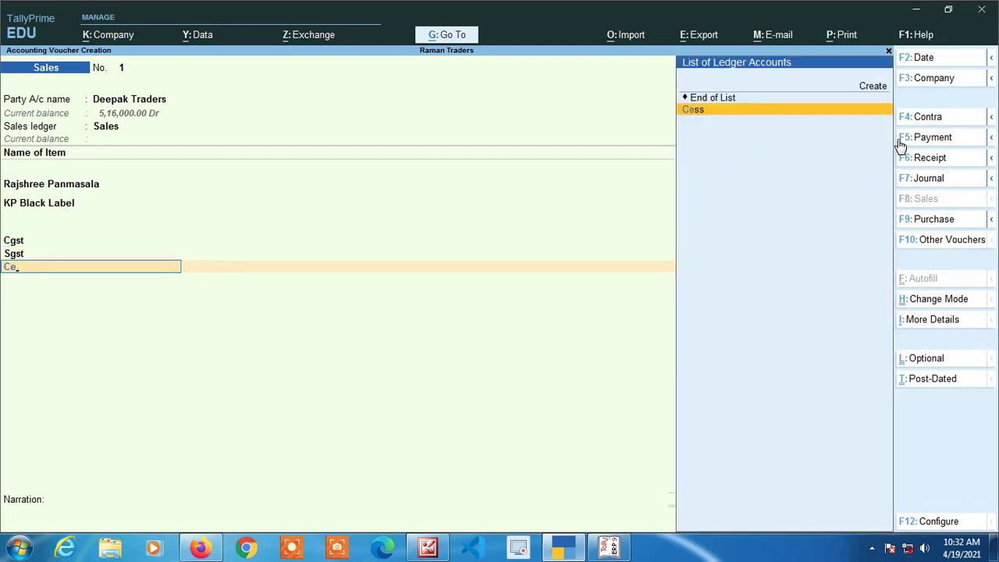
key(Return)
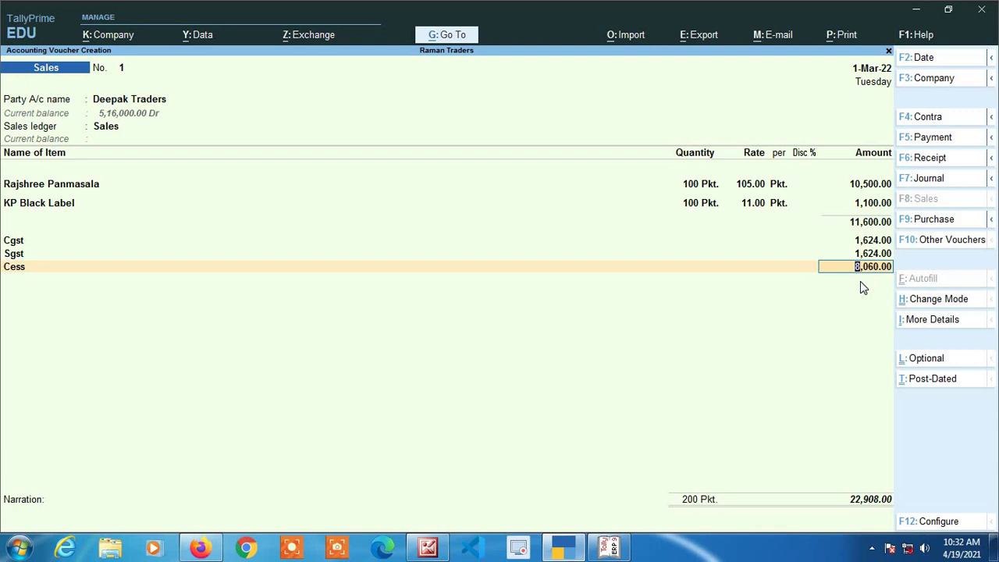
key(Return)
click(929, 326)
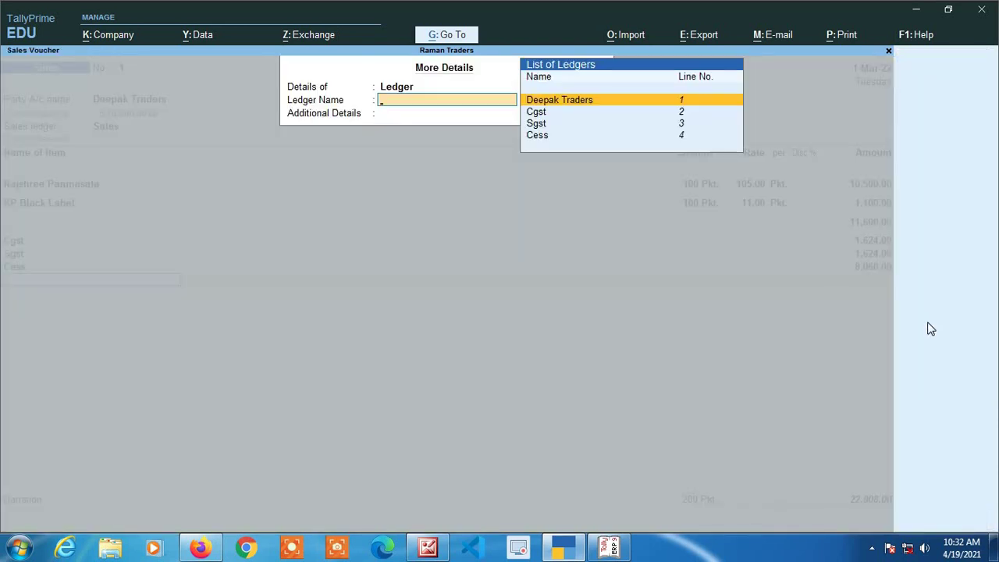
key(Escape)
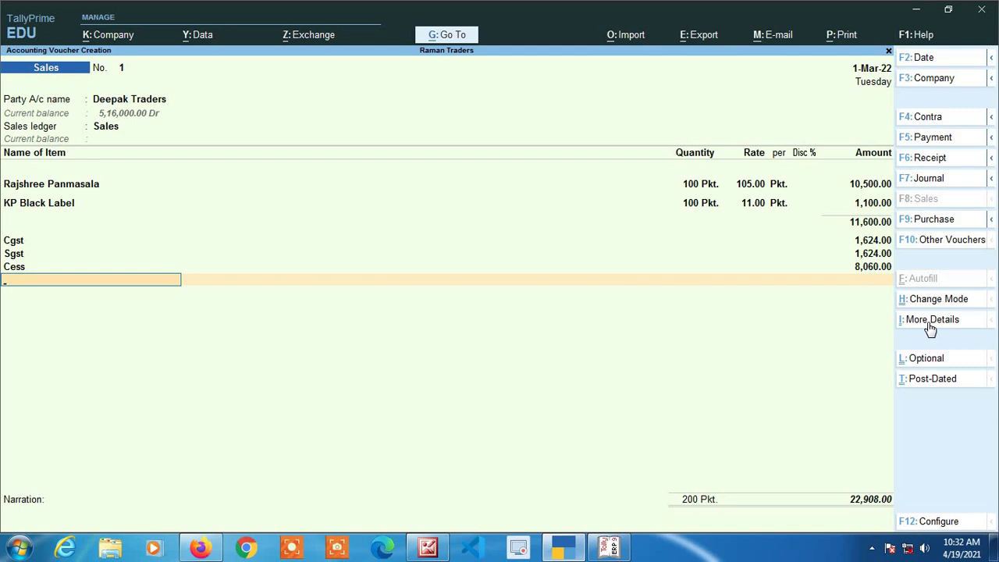
key(BackSpace)
- Open the sales voucher's GST - Tax Analysis in detailed form, examine both items' central tax, state tax and cess, and close it
click(930, 326)
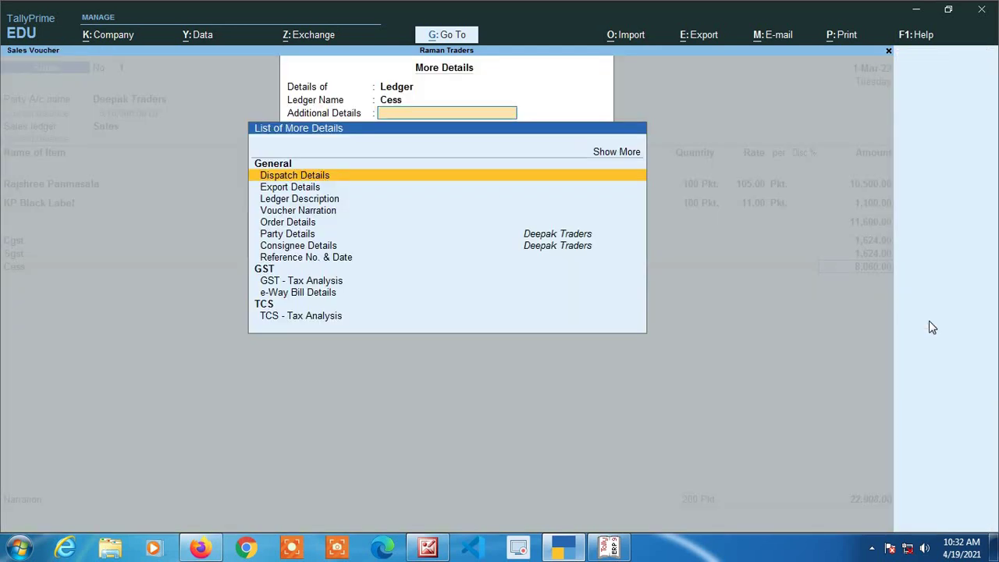
key(Down)
key(Down)
key(Down)
key(Down)
key(Down)
key(Down)
key(Down)
key(Down)
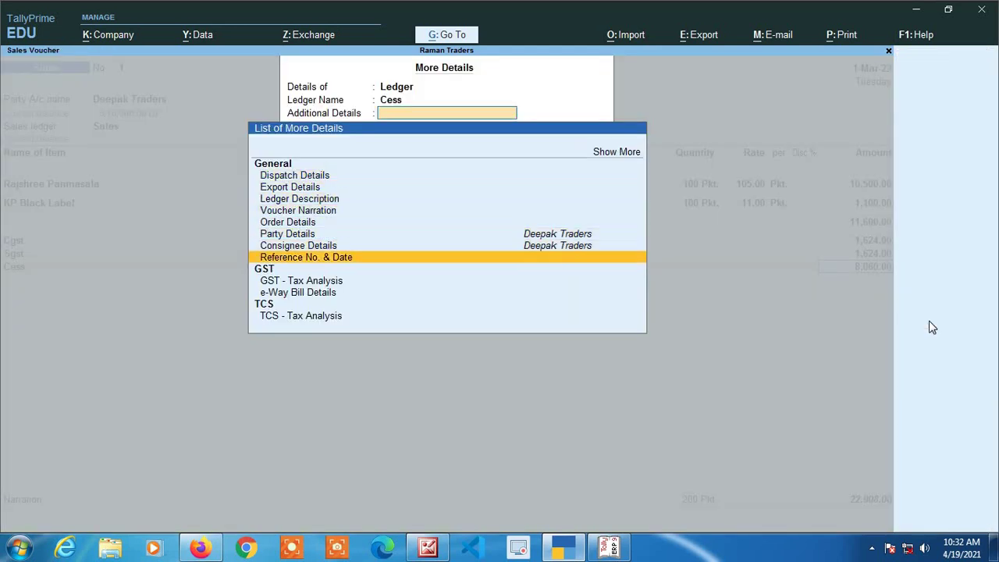
key(Return)
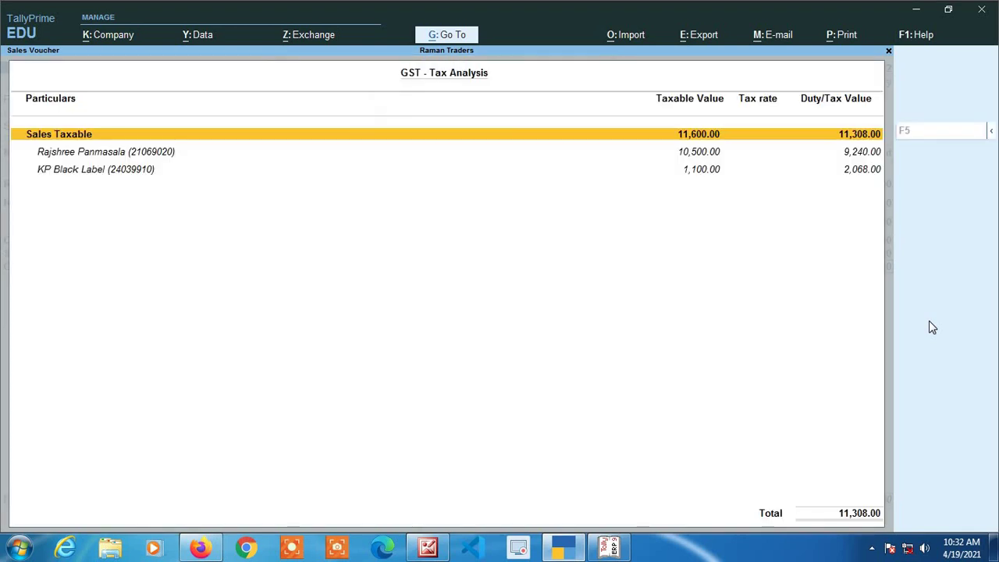
key(alt+F1)
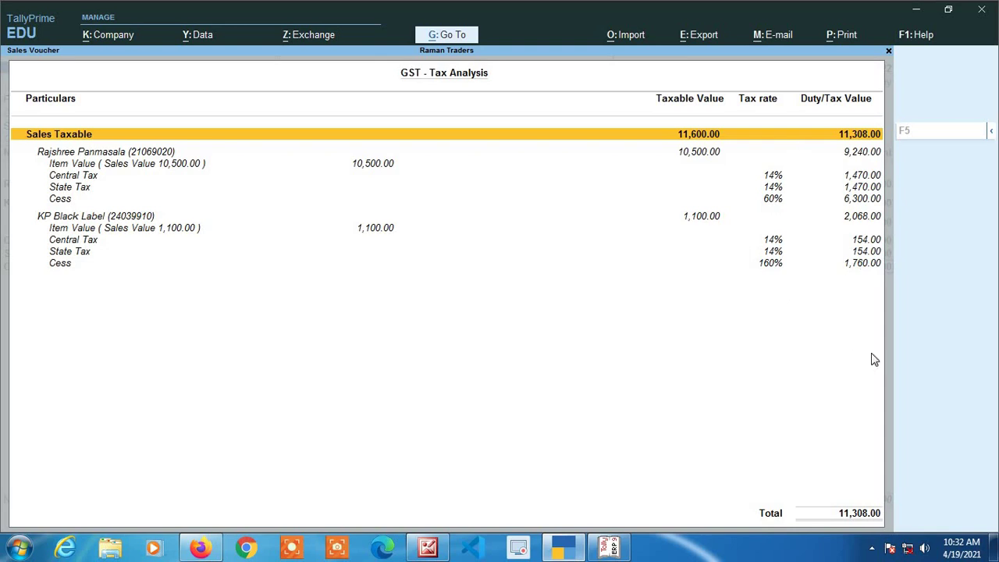
key(Escape)
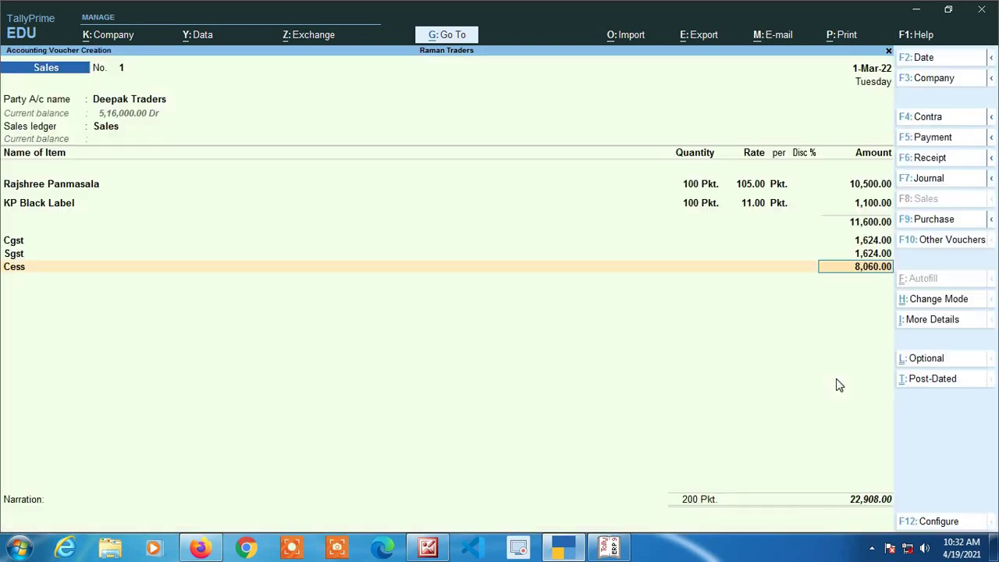
- Save the Deepak Traders sales voucher without a narration and leave voucher entry for the Gateway of Tally
key(Return)
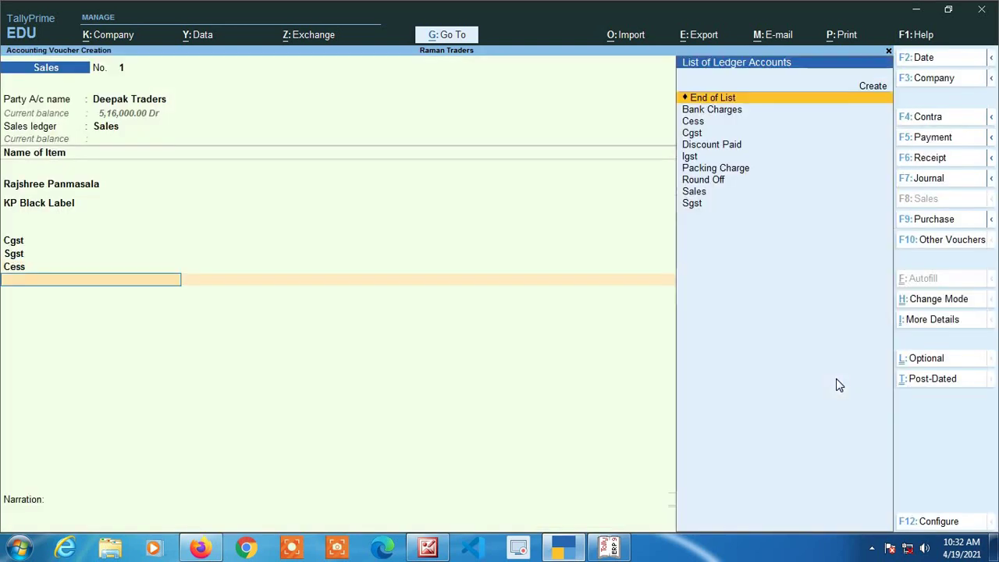
key(Return)
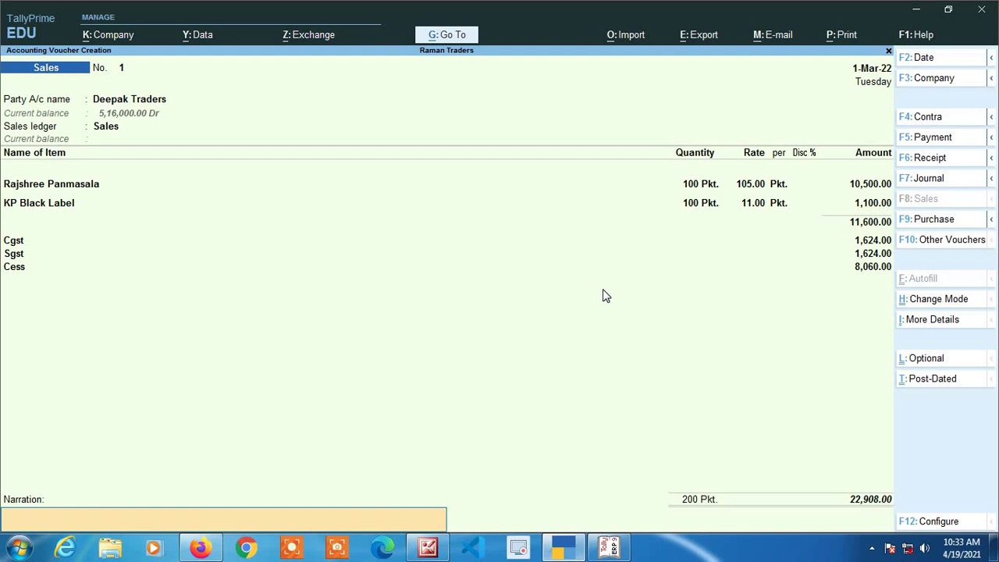
key(Return)
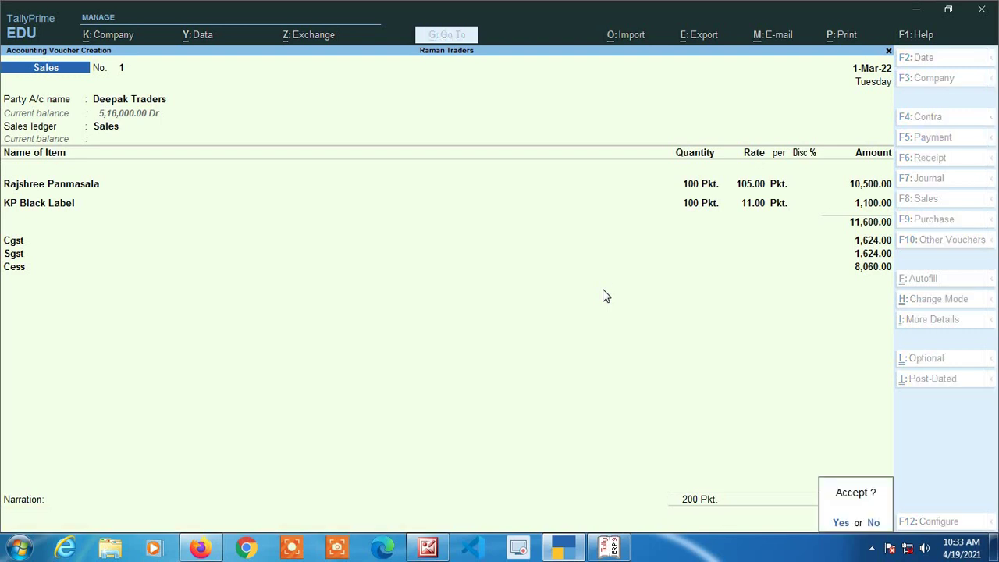
key(Return)
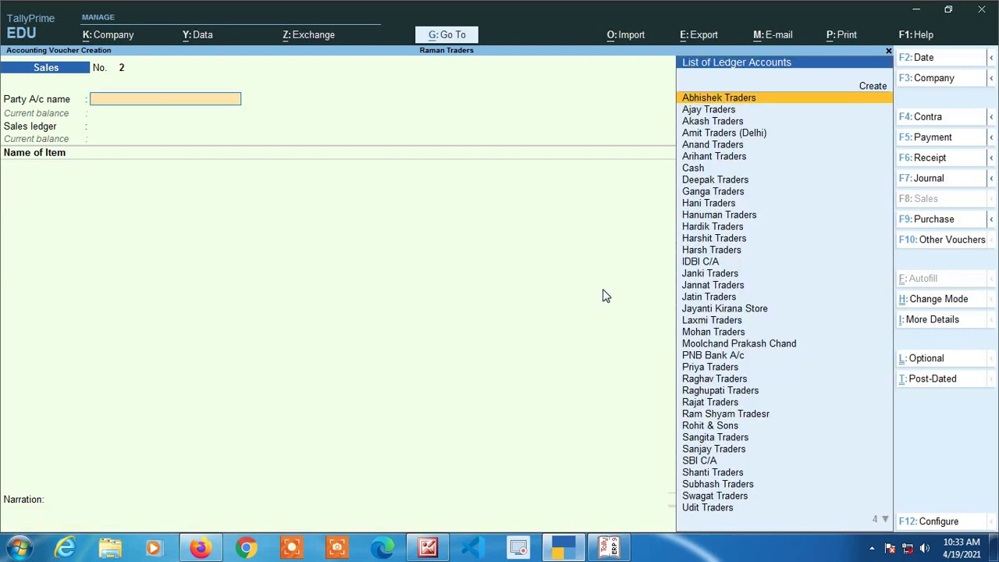
key(Escape)
key(Return)
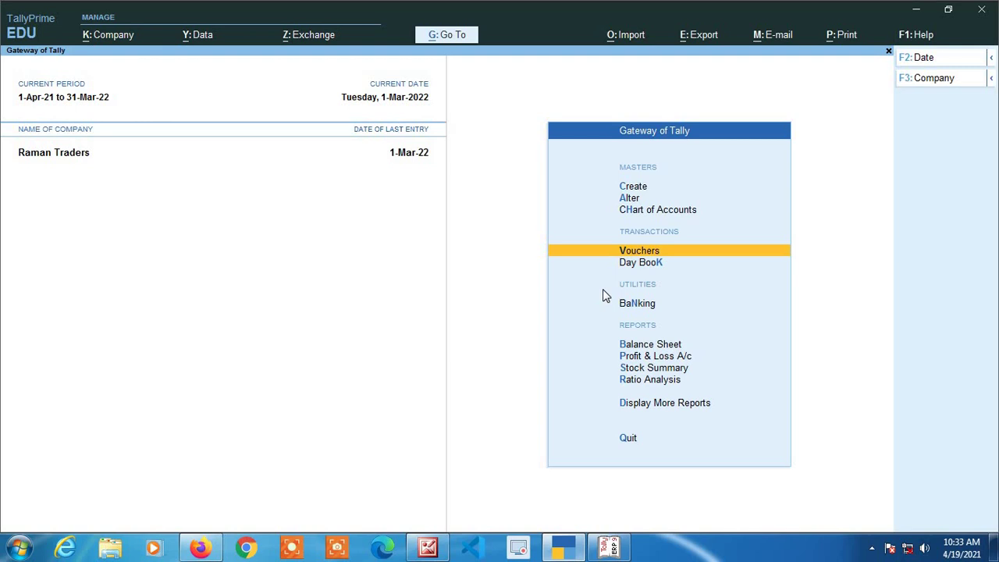
- Open the GSTR-1 return from the GST reports among the statutory reports
key(Down)
key(Down)
key(Down)
key(Down)
key(Down)
key(Down)
key(Down)
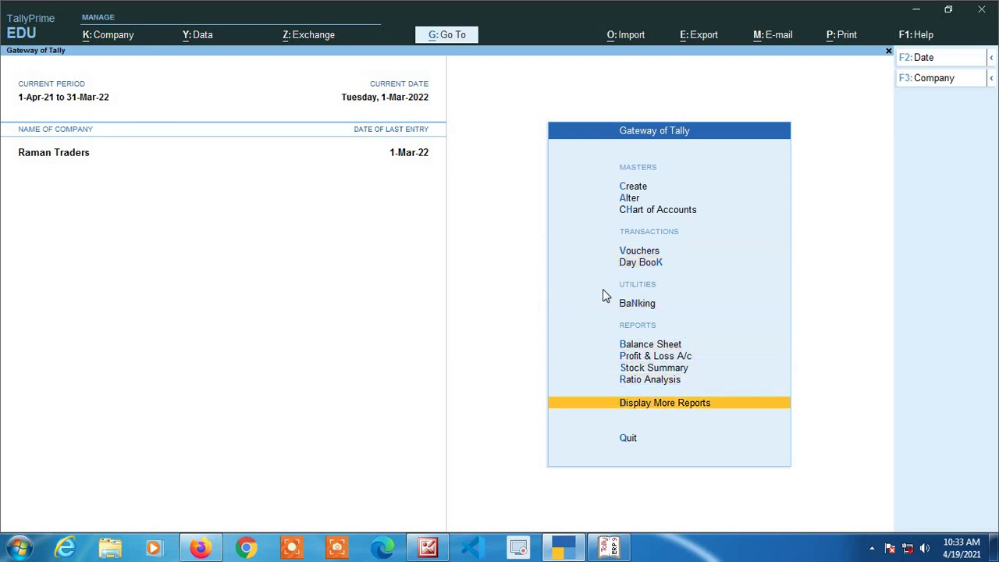
key(Return)
key(Down)
key(Down)
key(Down)
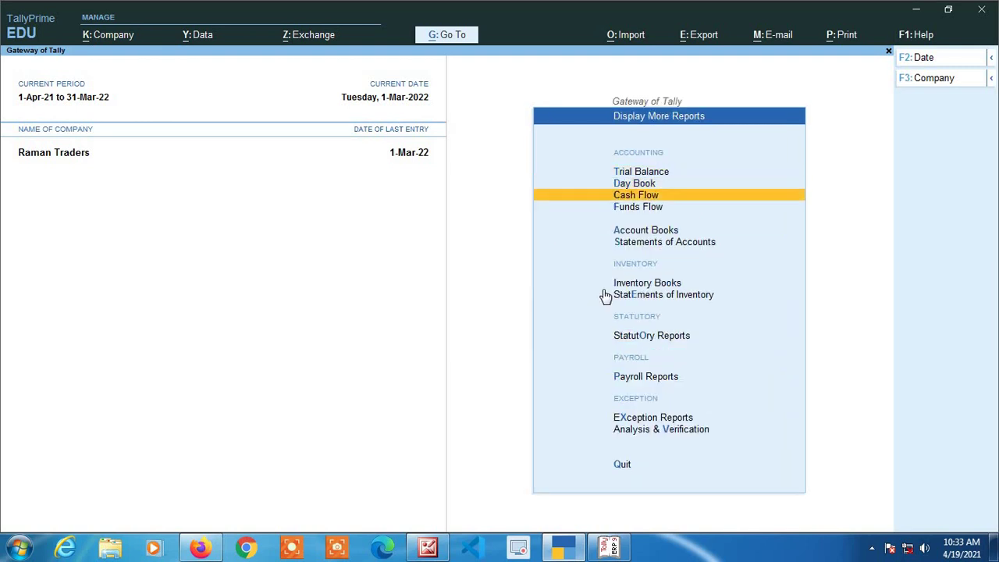
key(Down)
key(Down)
key(Down)
key(Down)
key(Down)
key(Down)
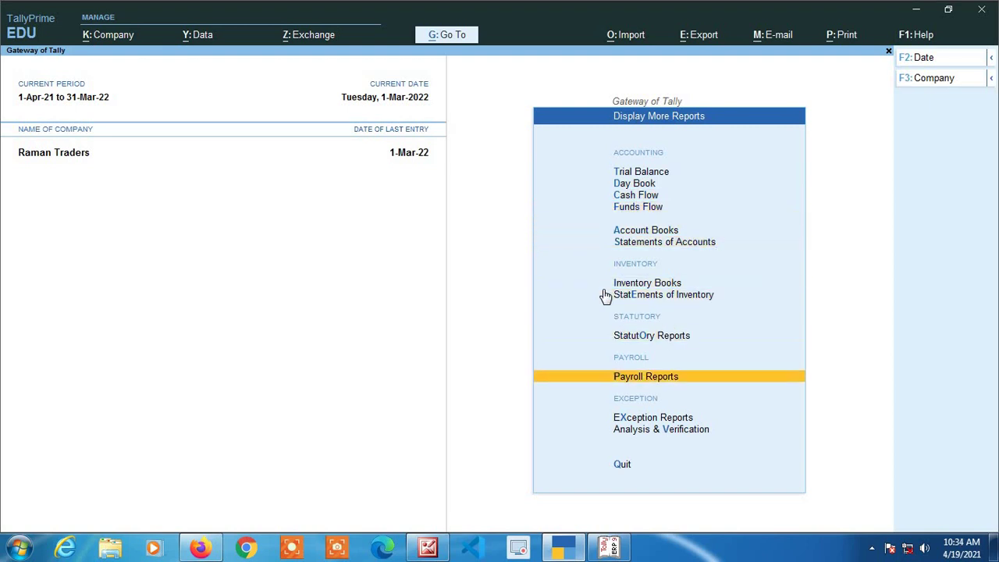
key(Up)
key(Return)
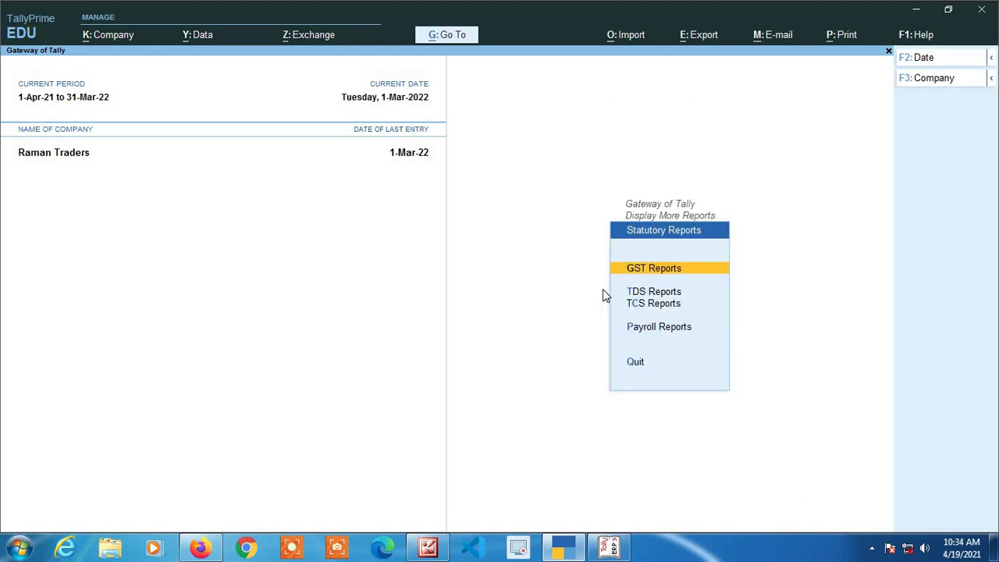
key(Return)
key(Return)
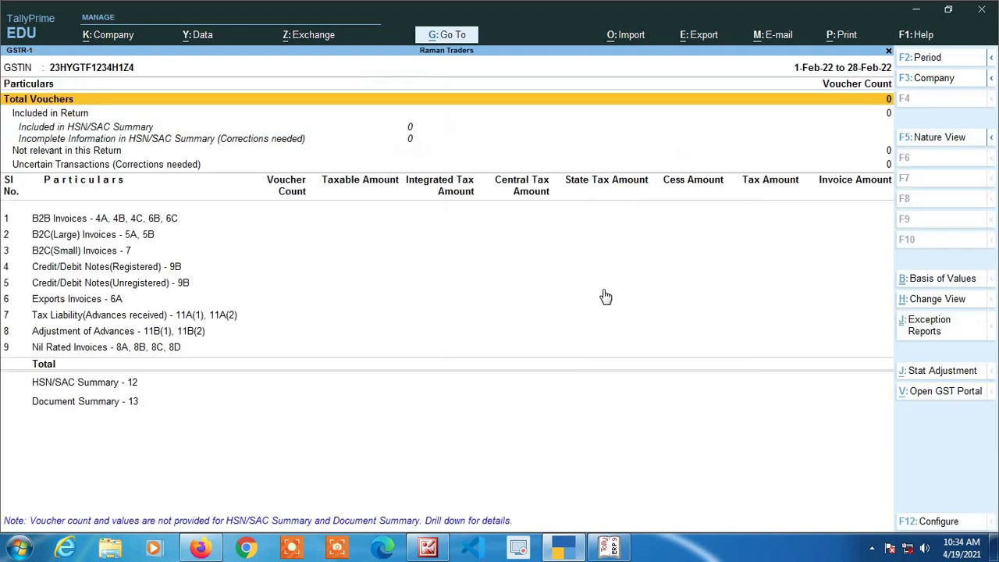
- Set the GSTR-1 report period from 1-3-2022 to 31-3-2022
key(alt+F2)
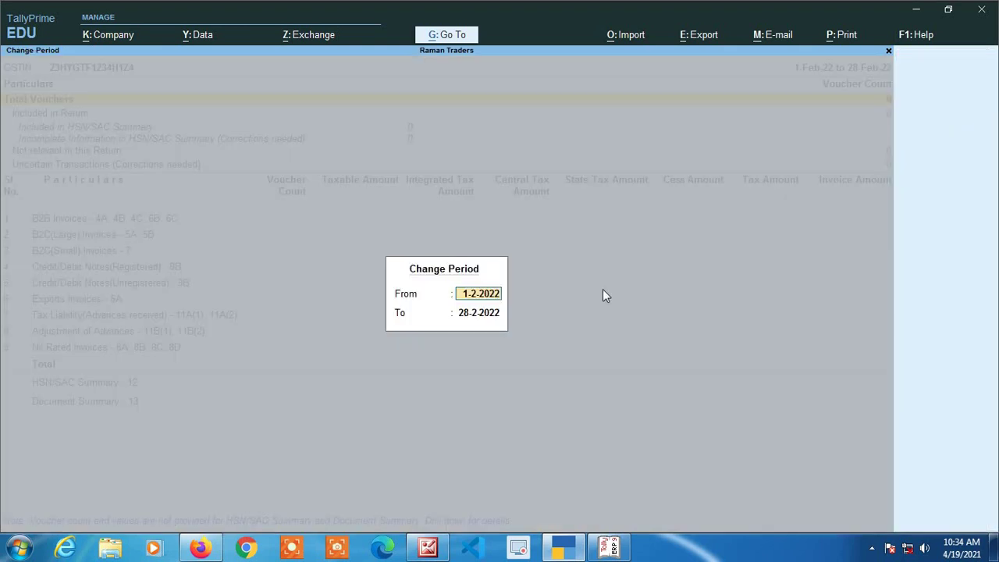
text(1-3)
key(Return)
key(BackSpace)
text(31-3)
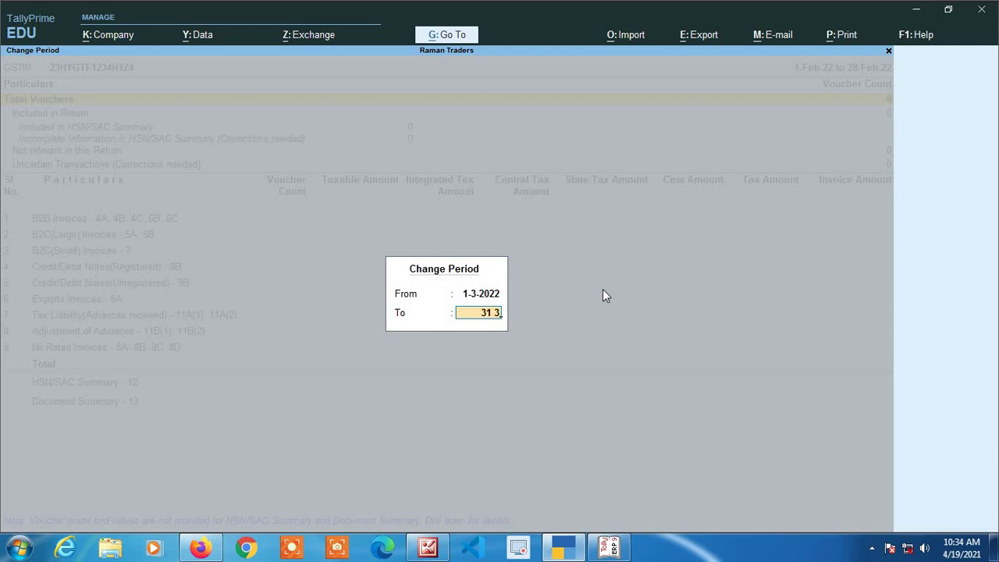
key(Return)
- Open the uncertain transaction lacking table-wise details and accept the GSTIN/UIN of the Deepak Traders sales voucher, skipping its validation
key(Down)
key(Down)
key(Down)
key(Down)
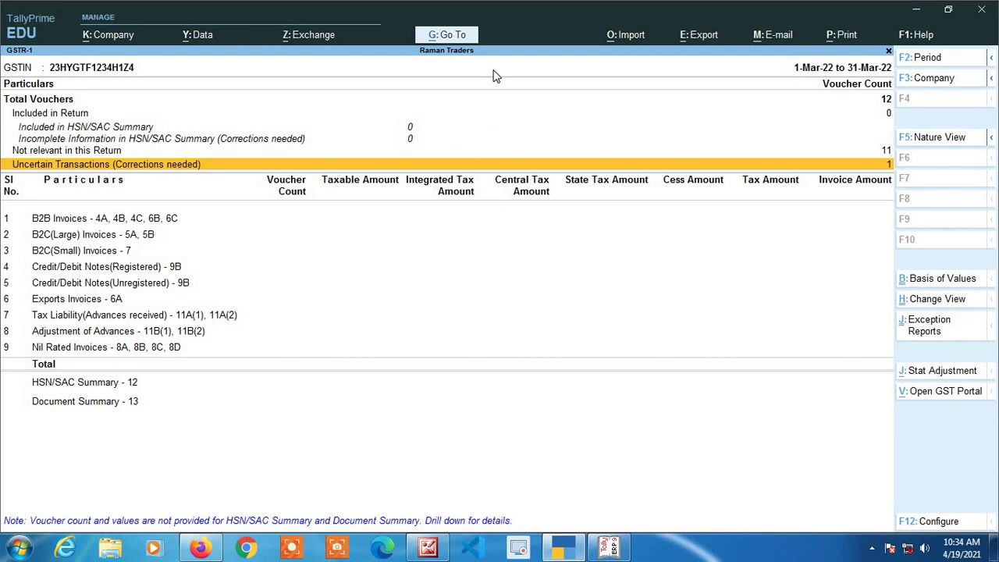
key(Return)
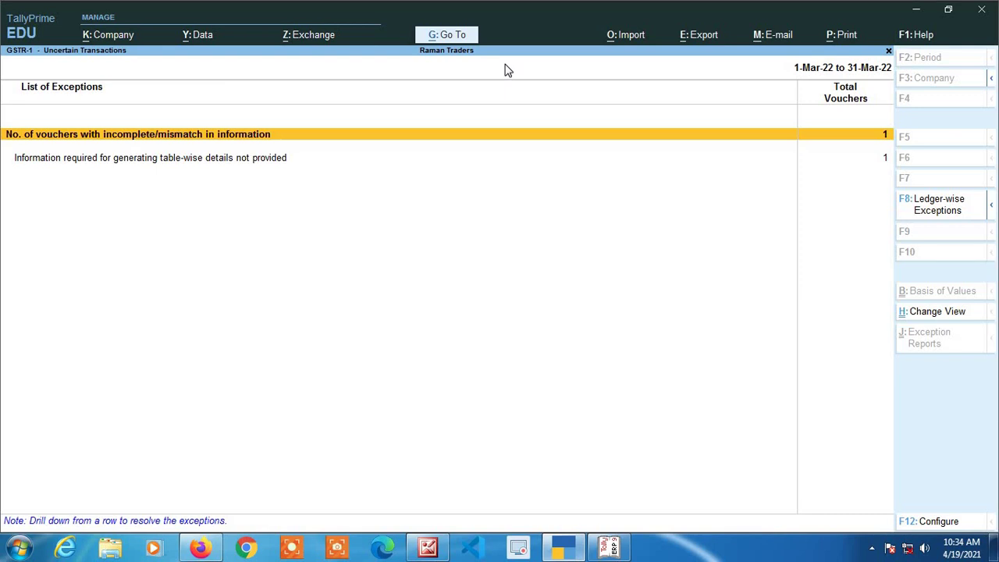
key(Down)
key(Return)
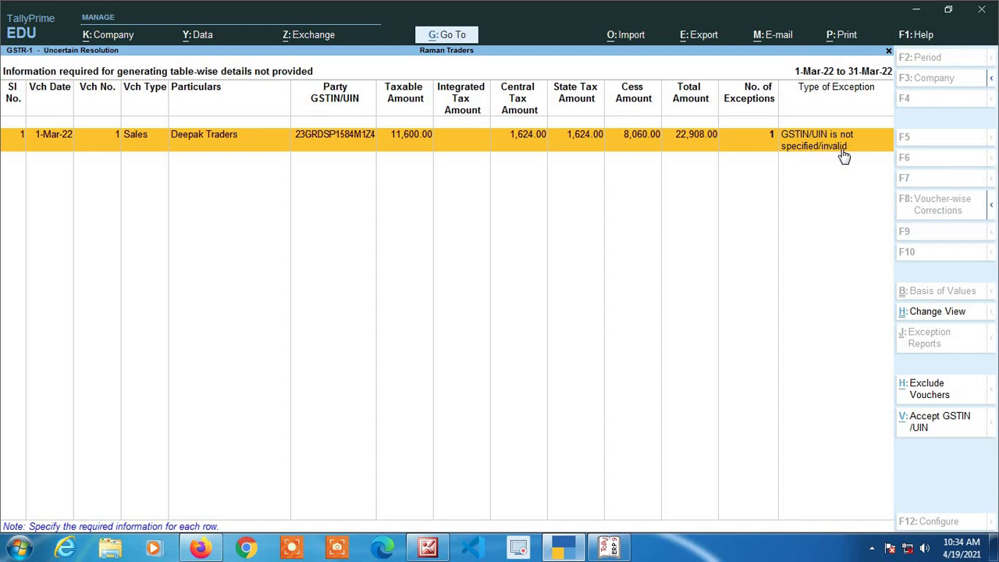
click(923, 429)
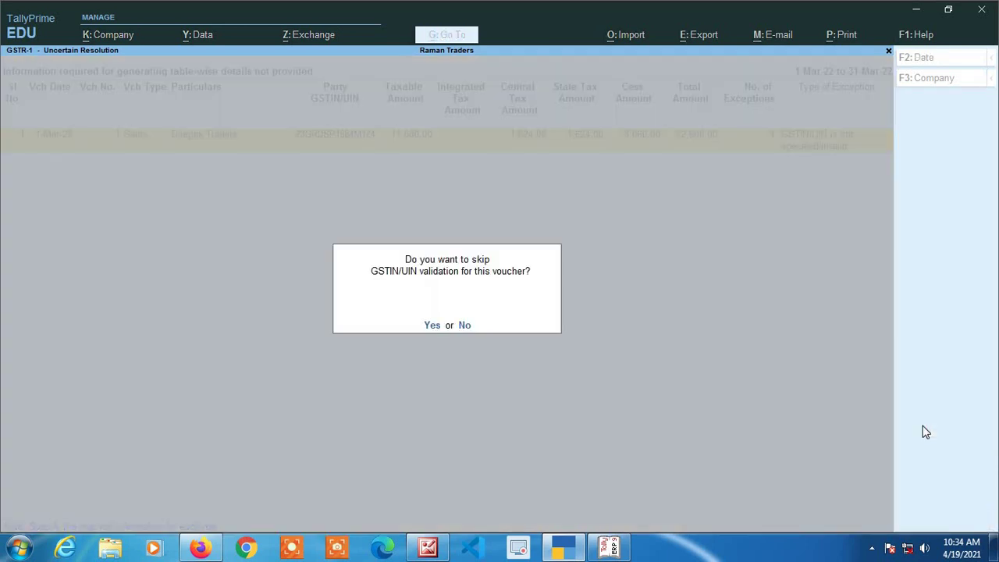
key(y)
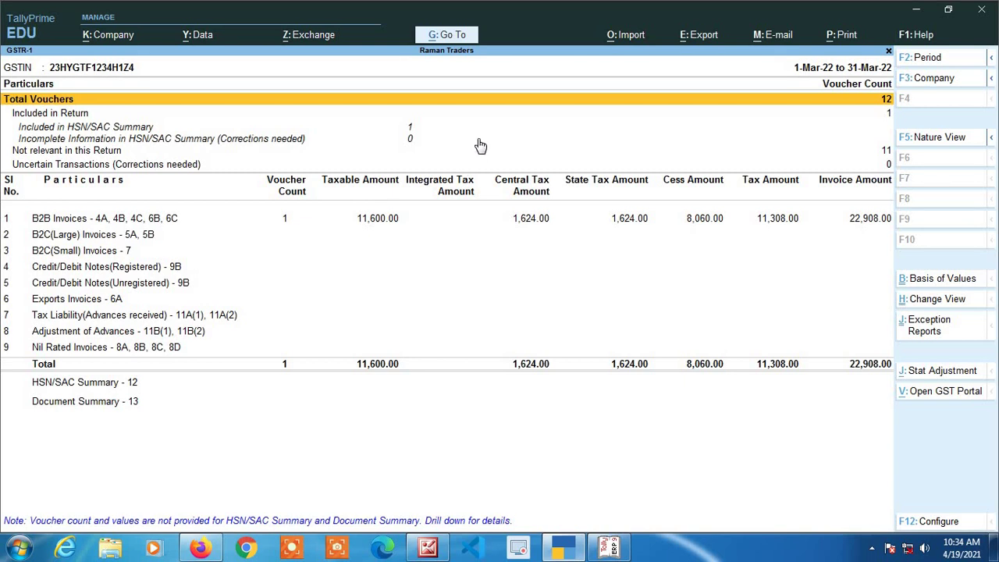
- Examine the tax and cess amounts of the B2B Invoices row and its party-wise details, and close GSTR-1
key(Down)
key(Down)
key(Down)
key(Down)
key(Down)
key(Down)
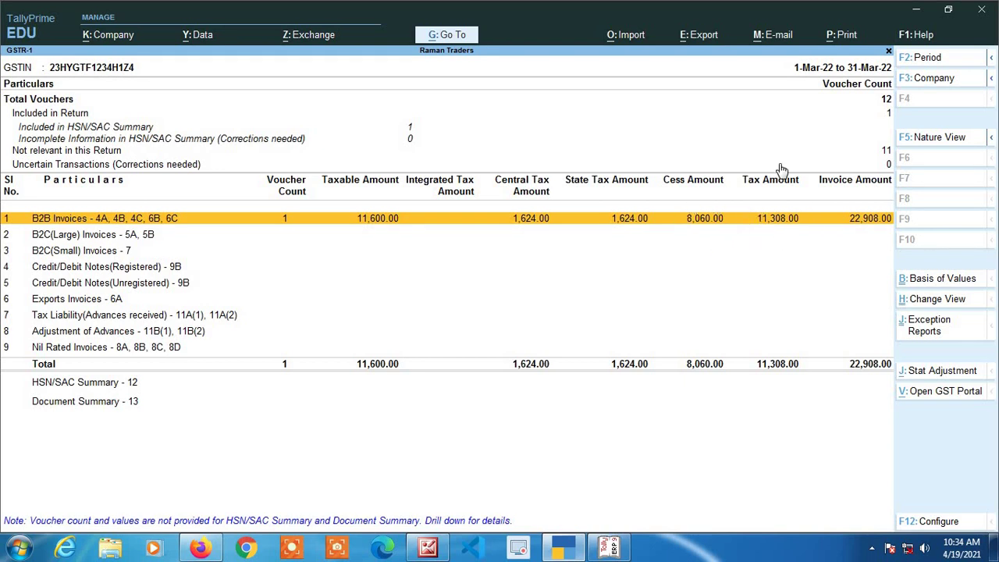
key(Return)
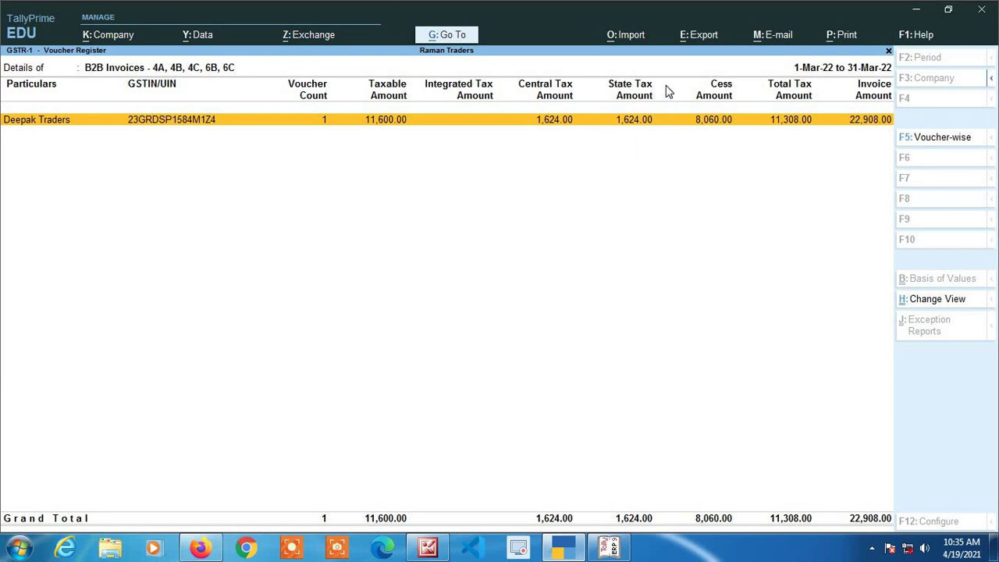
key(Escape)
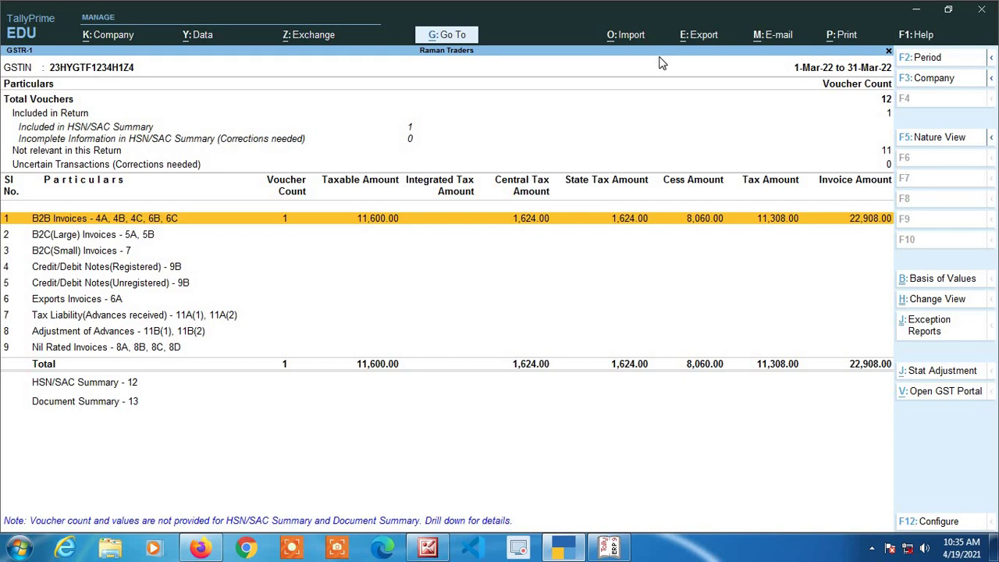
key(Escape)
- Open the GSTR-3B return and set its period from 1-3-2022 to 31-3-2022
key(Down)
key(Down)
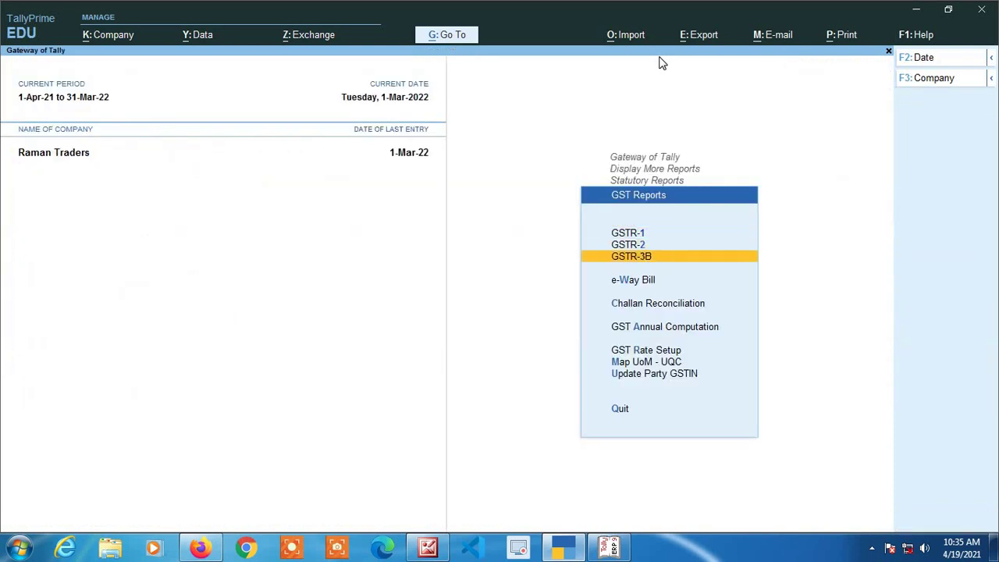
key(Return)
key(F2)
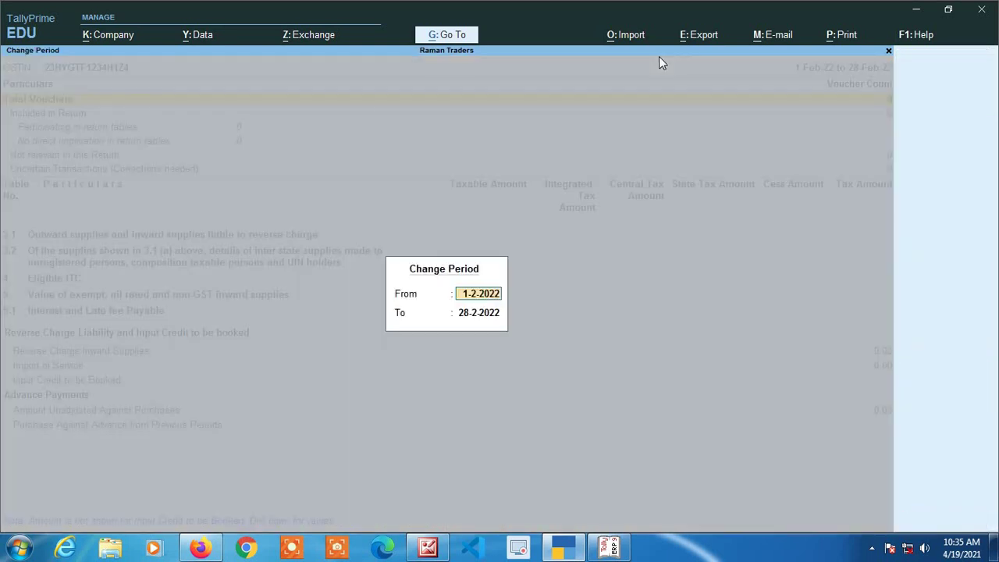
text(1 3)
key(Return)
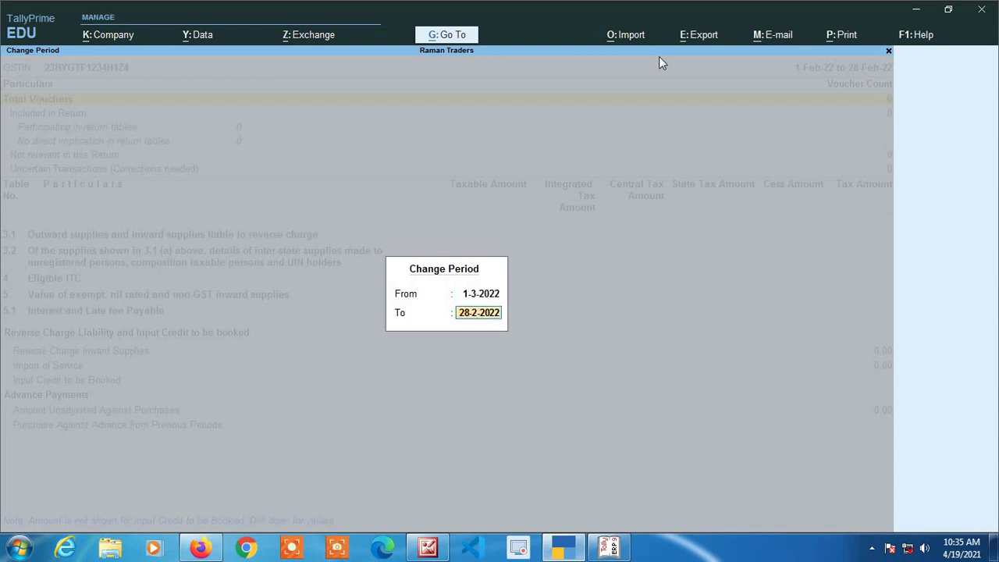
text(31 3)
key(Return)
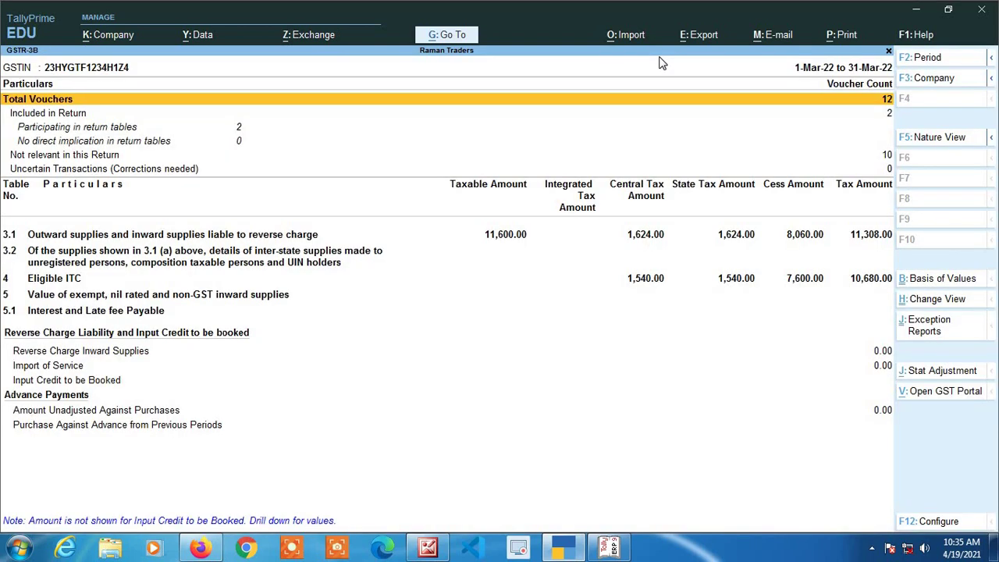
- Compare the central tax, state tax and cess of outward supplies with Eligible ITC in GSTR-3B, and return to the Gateway of Tally
key(Down)
key(Down)
key(Down)
key(Down)
key(Down)
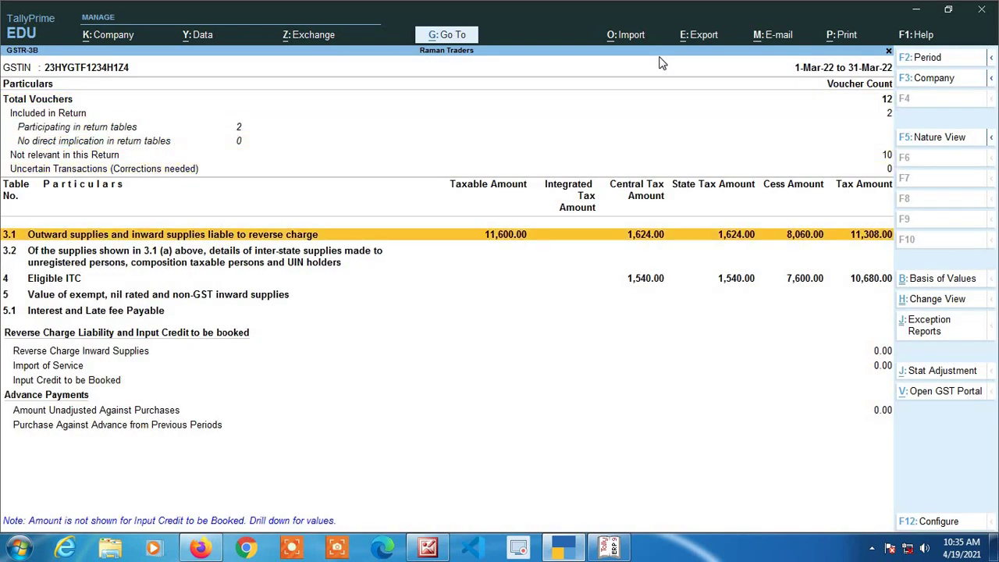
key(Down)
key(Down)
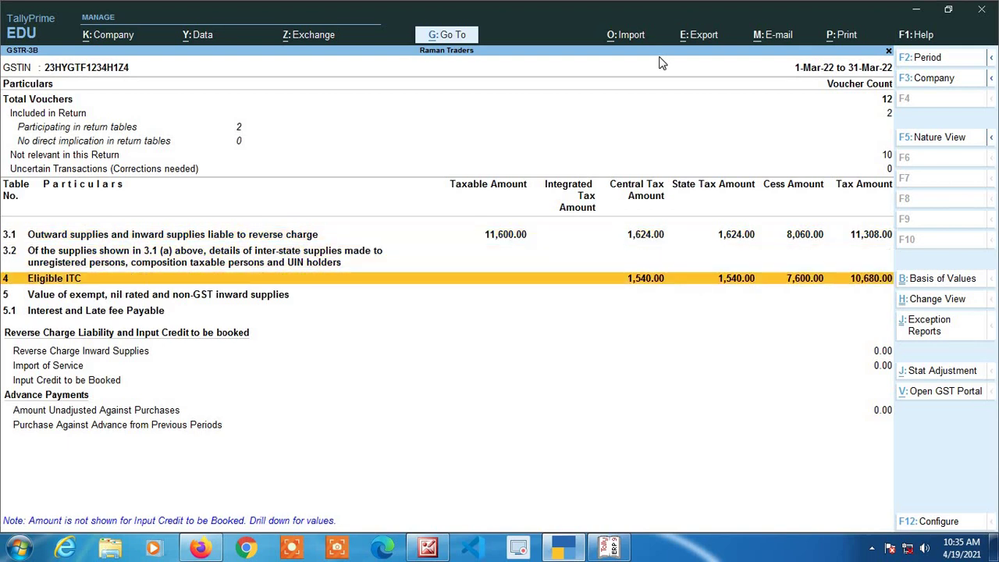
key(Up)
key(Up)
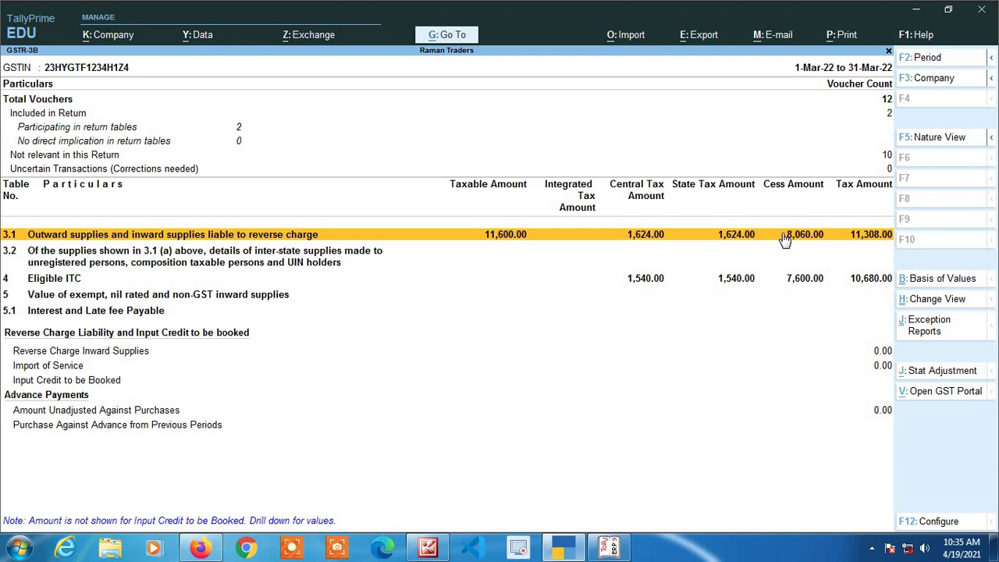
key(Down)
key(Down)
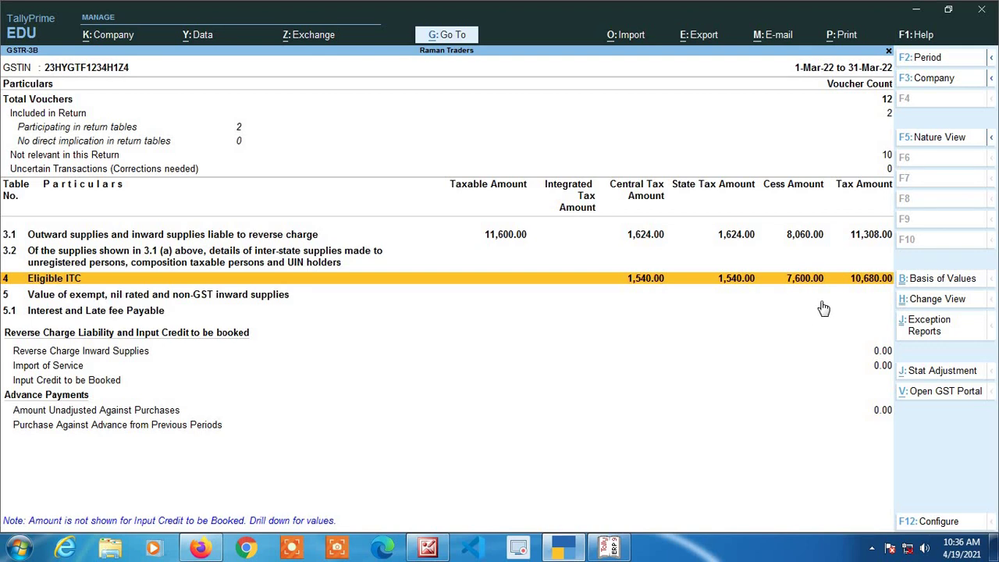
key(Escape)
key(Escape)
key(Escape)
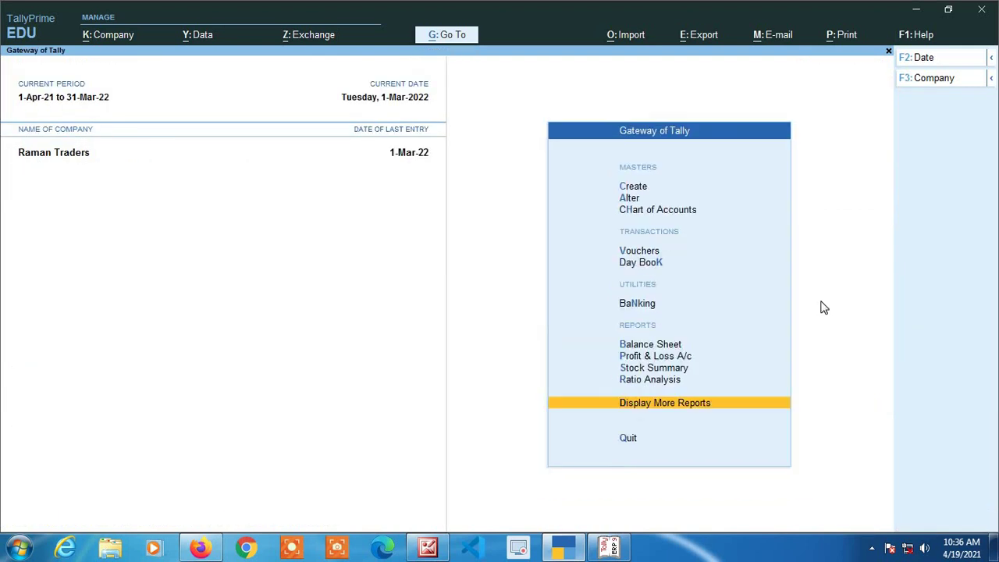